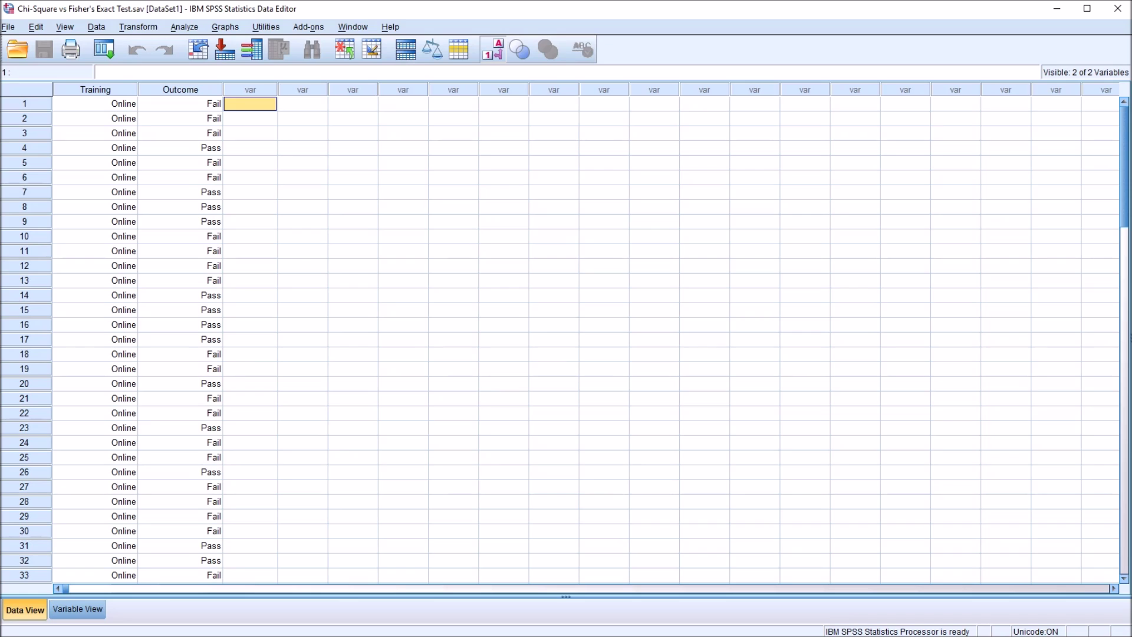
Step: Examine the Training and Outcome columns and their individual category values in the dataset
click(96, 90)
click(181, 89)
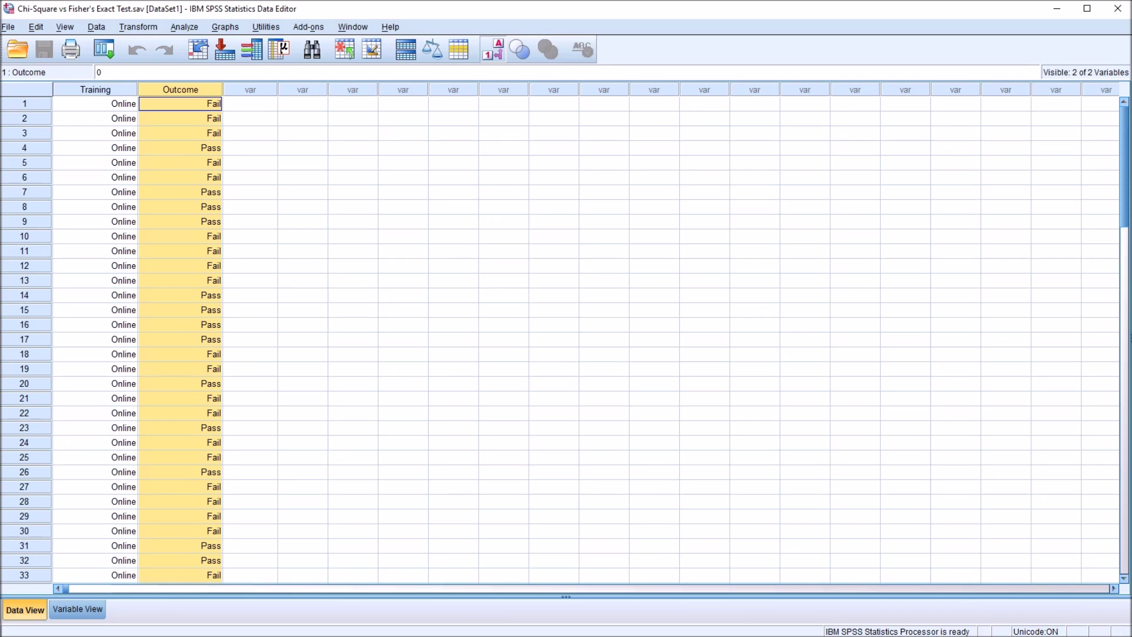
click(96, 90)
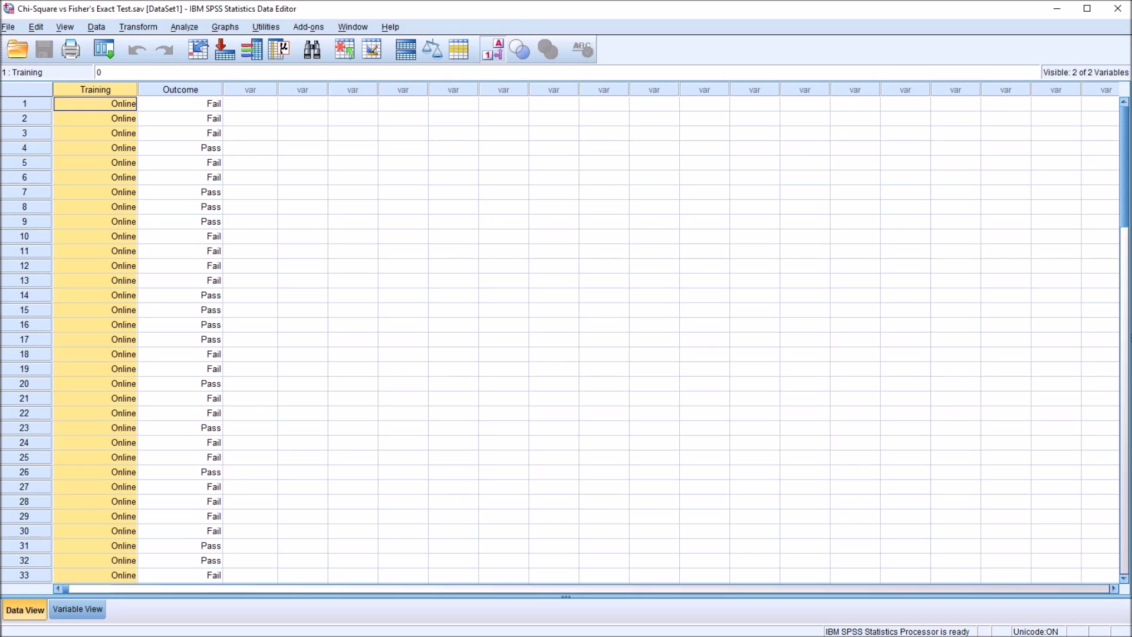
click(95, 103)
key(Down)
key(Up)
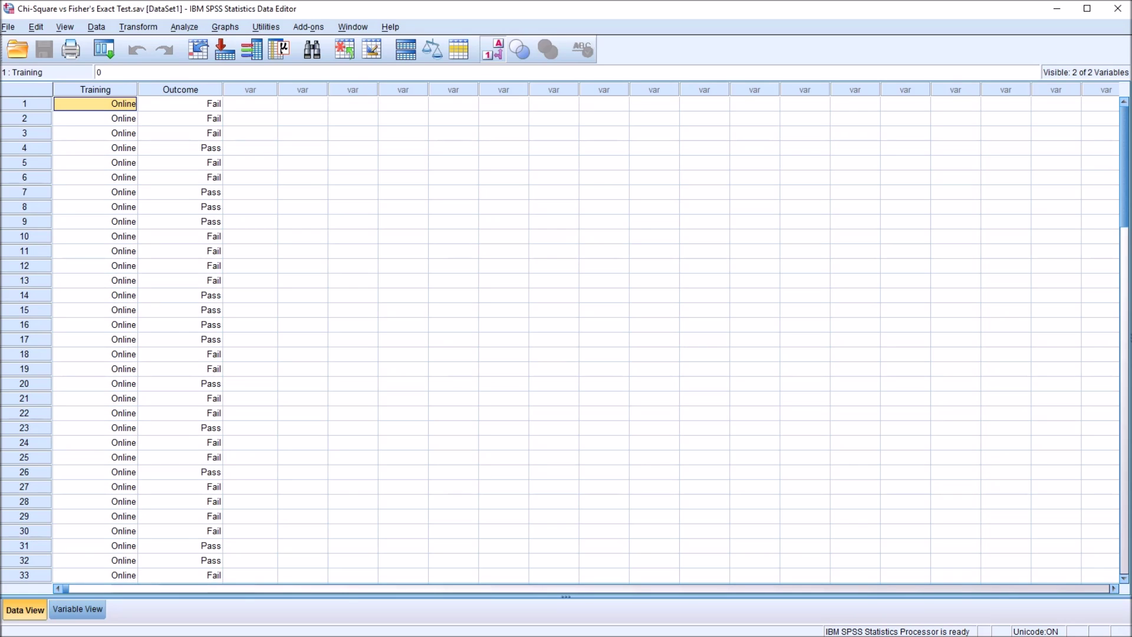
mouse_move(1124, 167)
mouse_down()
mouse_move(1124, 262)
mouse_move(1125, 167)
mouse_up()
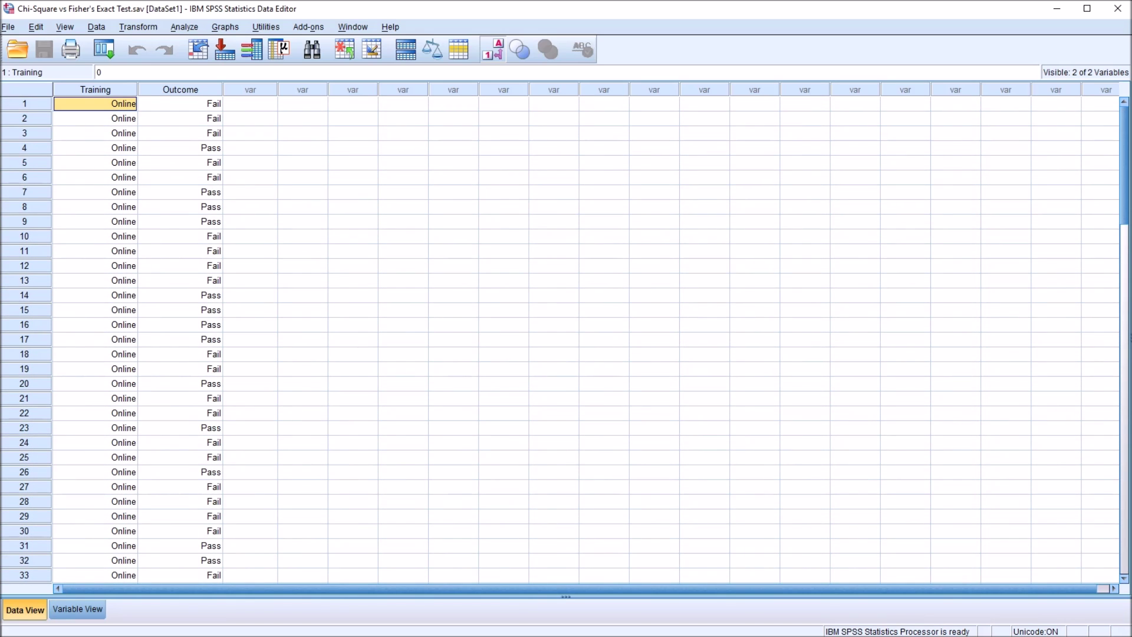
click(181, 90)
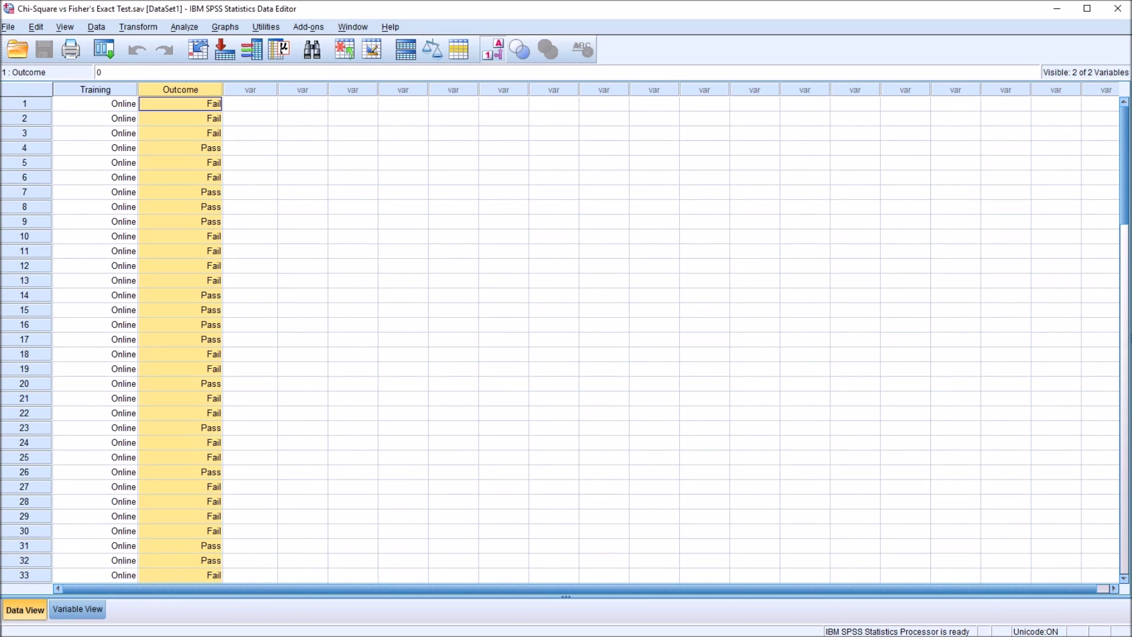
click(181, 104)
click(181, 148)
click(250, 104)
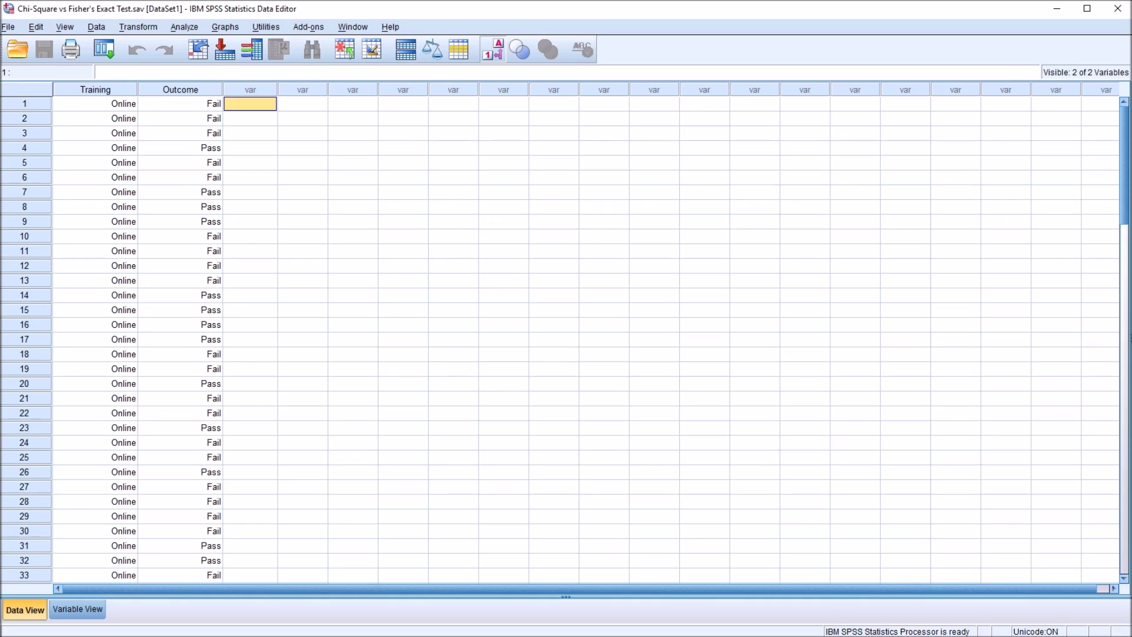
Step: Look through the Training column's cases from the Online group down to the Face-to-face group
click(95, 90)
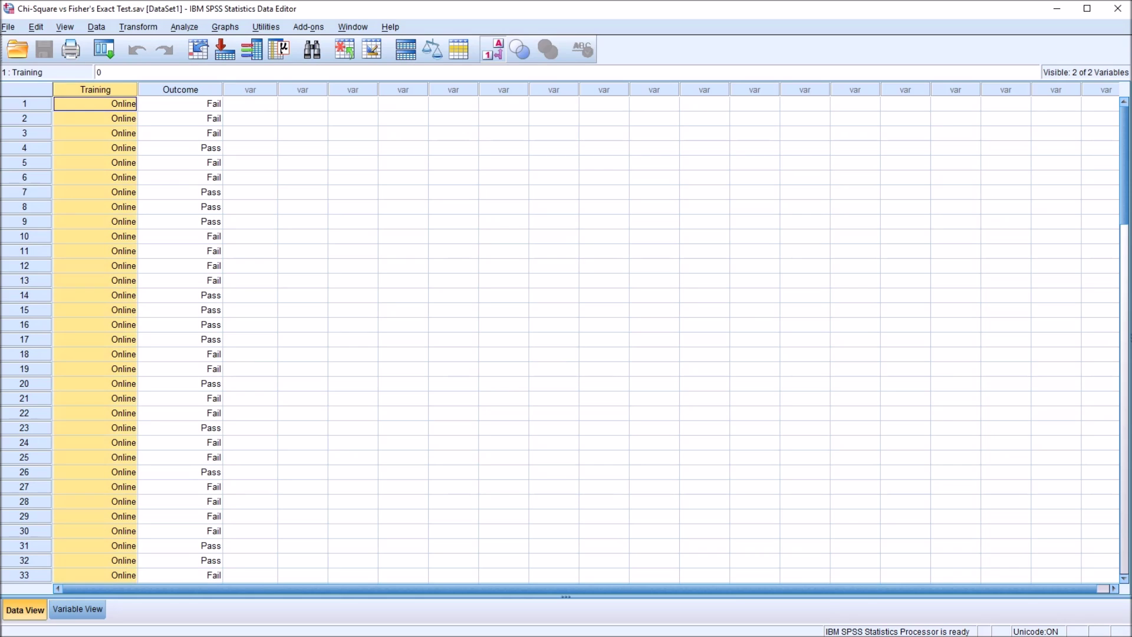
click(95, 104)
key(Escape)
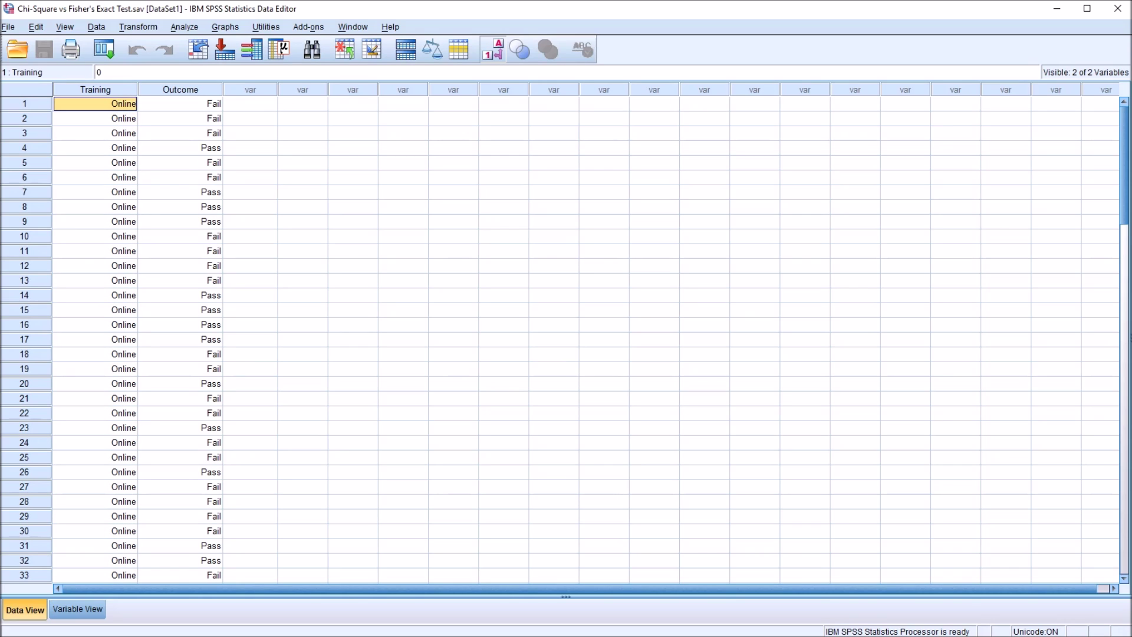
scroll(567, 339, down, 12)
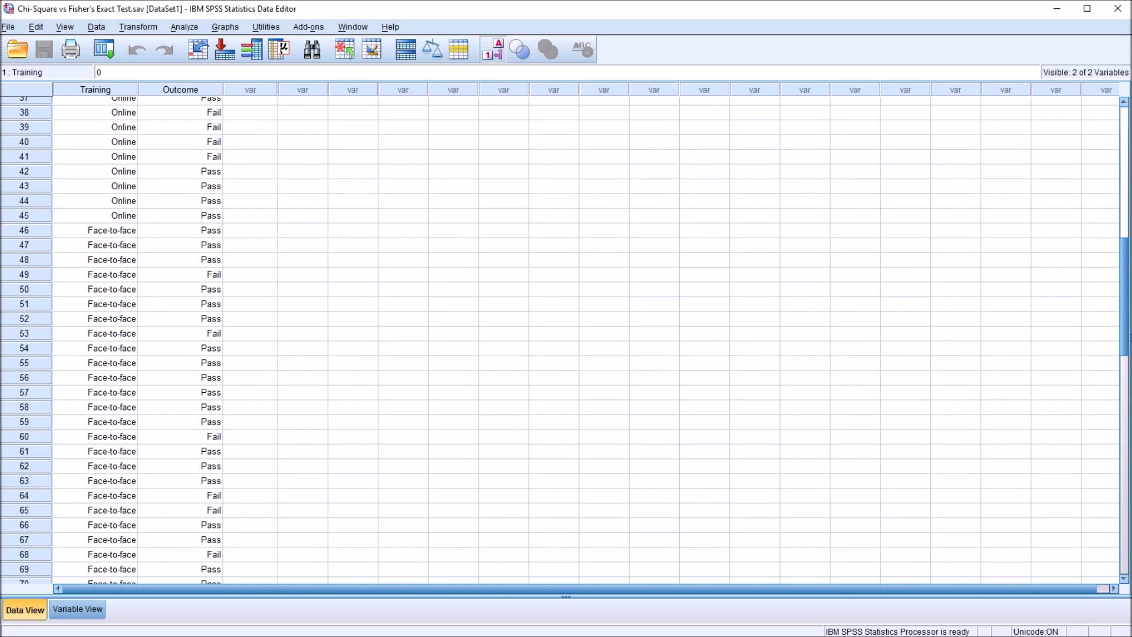
scroll(566, 339, up, 12)
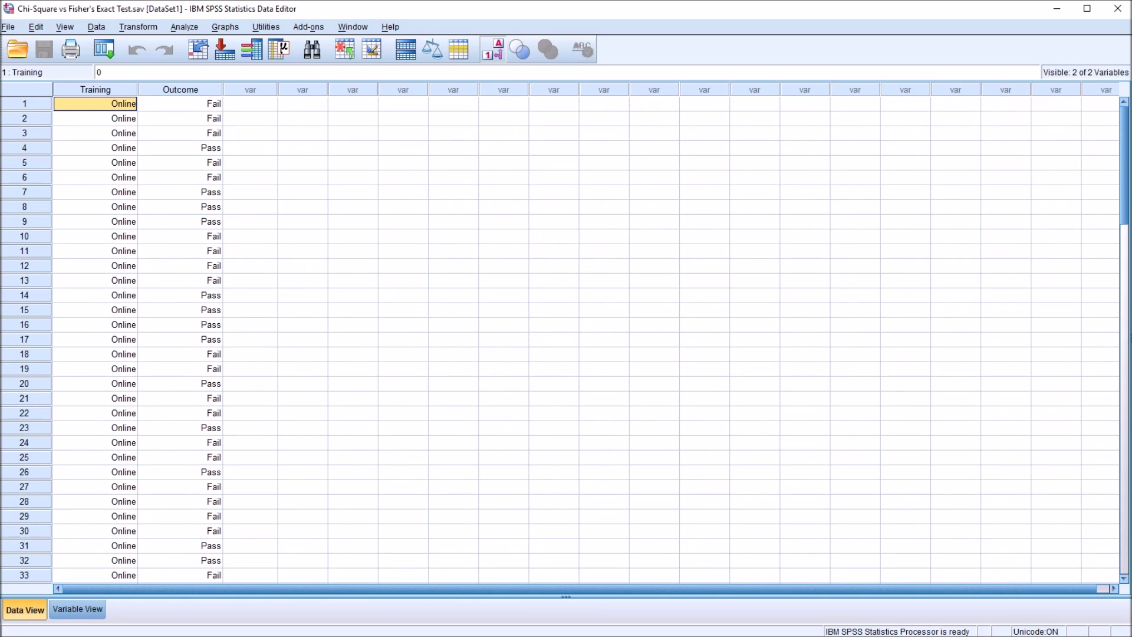
key(Right)
key(Right)
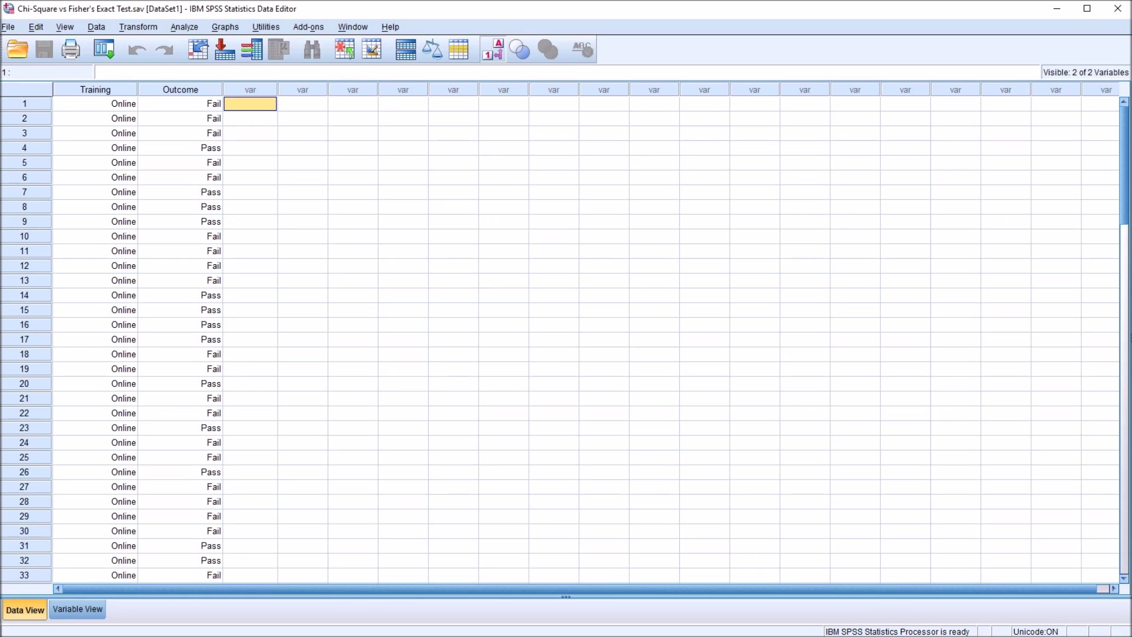
Step: Inspect the Fail and Pass values in the Outcome column alongside the Training column
click(181, 90)
click(181, 104)
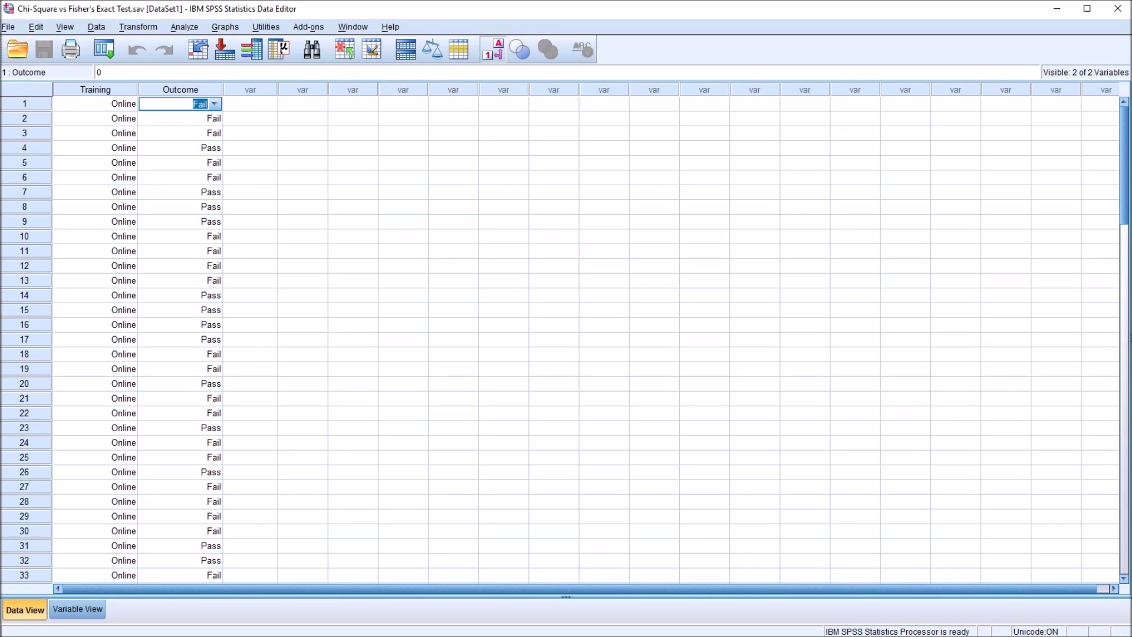
click(181, 148)
click(180, 104)
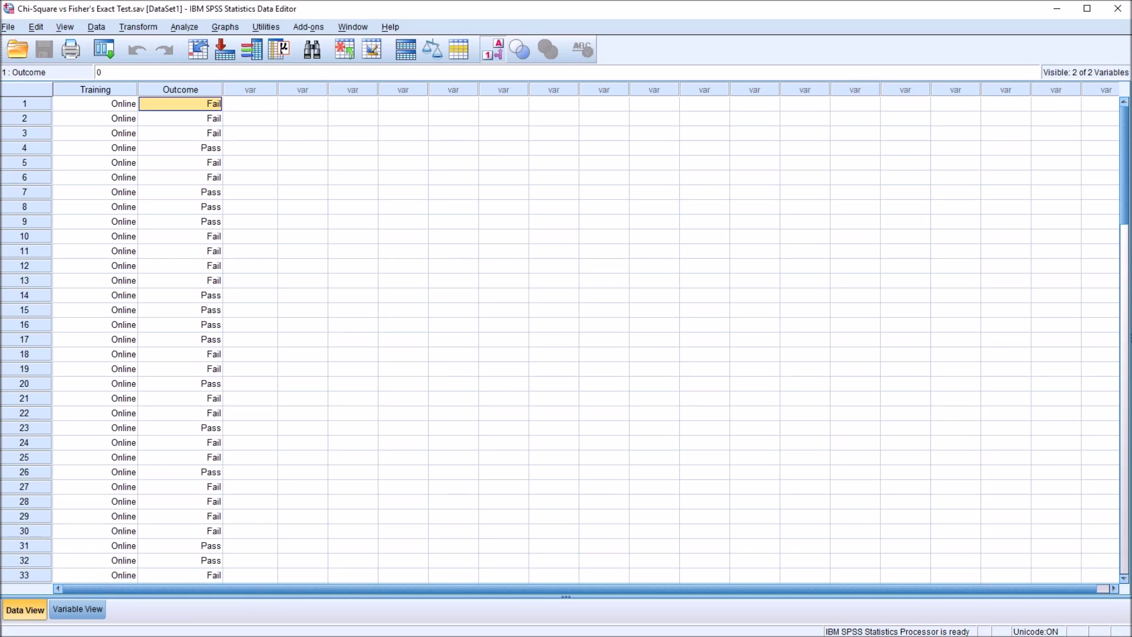
click(95, 90)
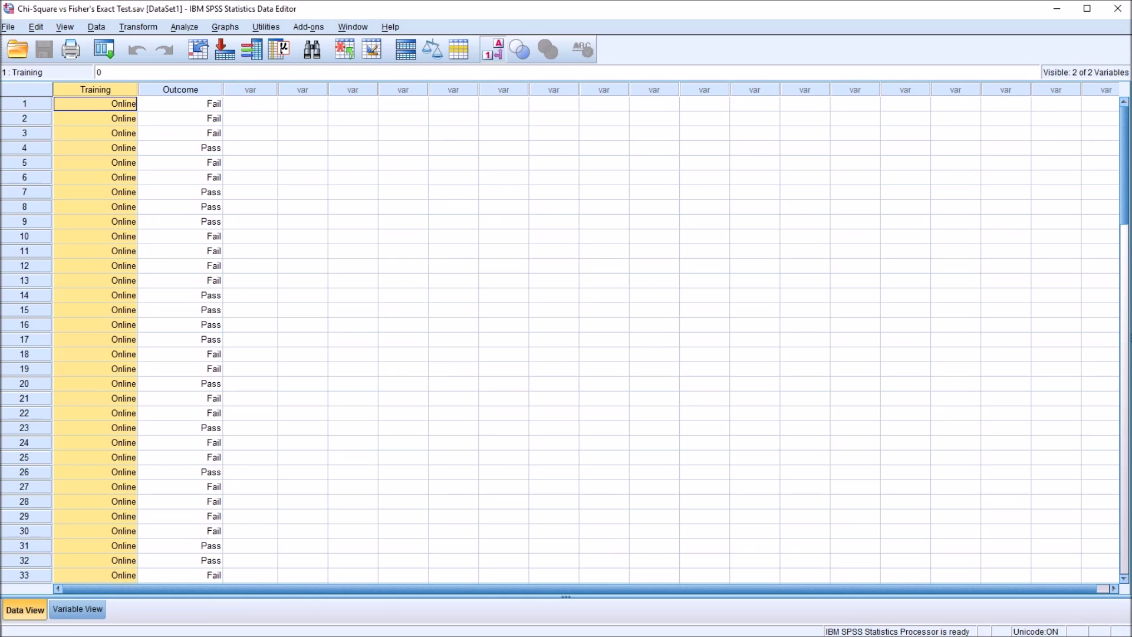
click(181, 89)
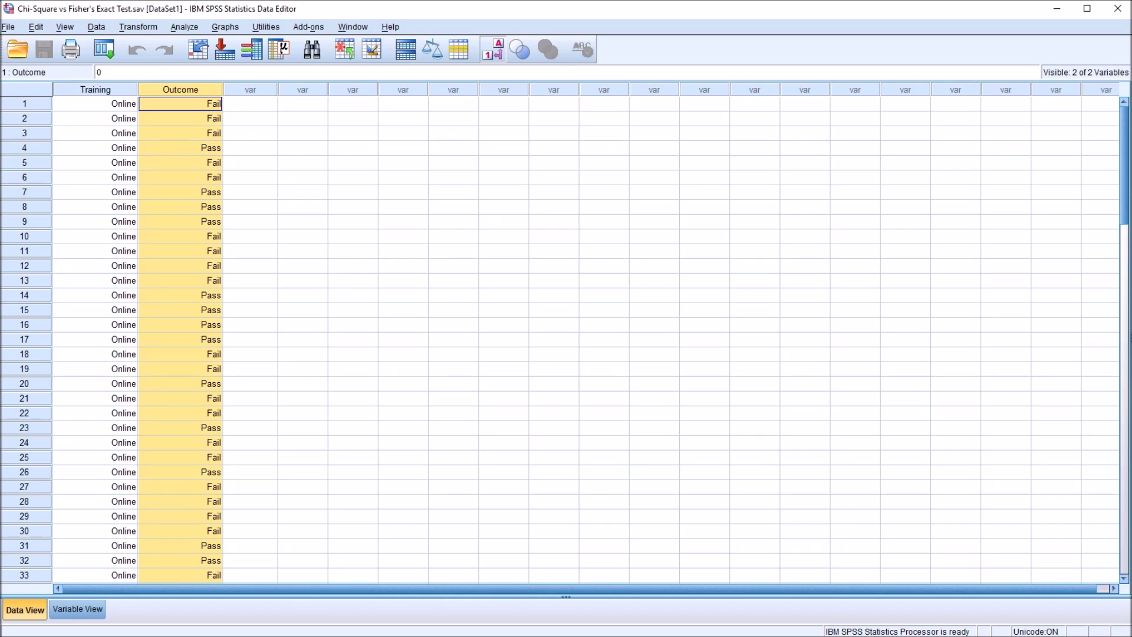
click(250, 104)
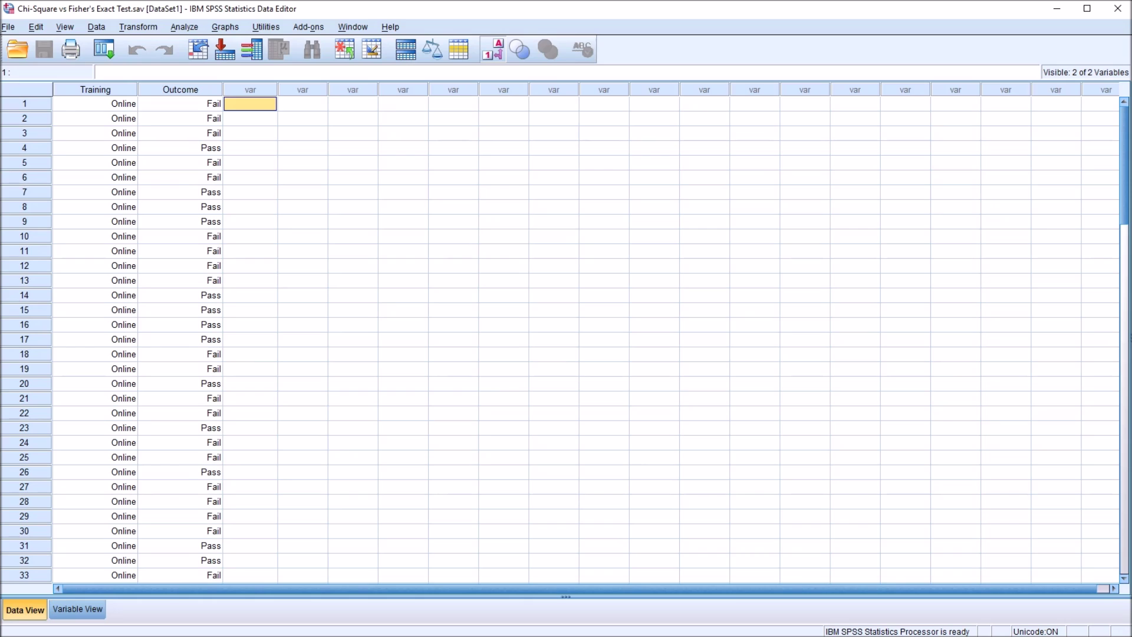
click(95, 89)
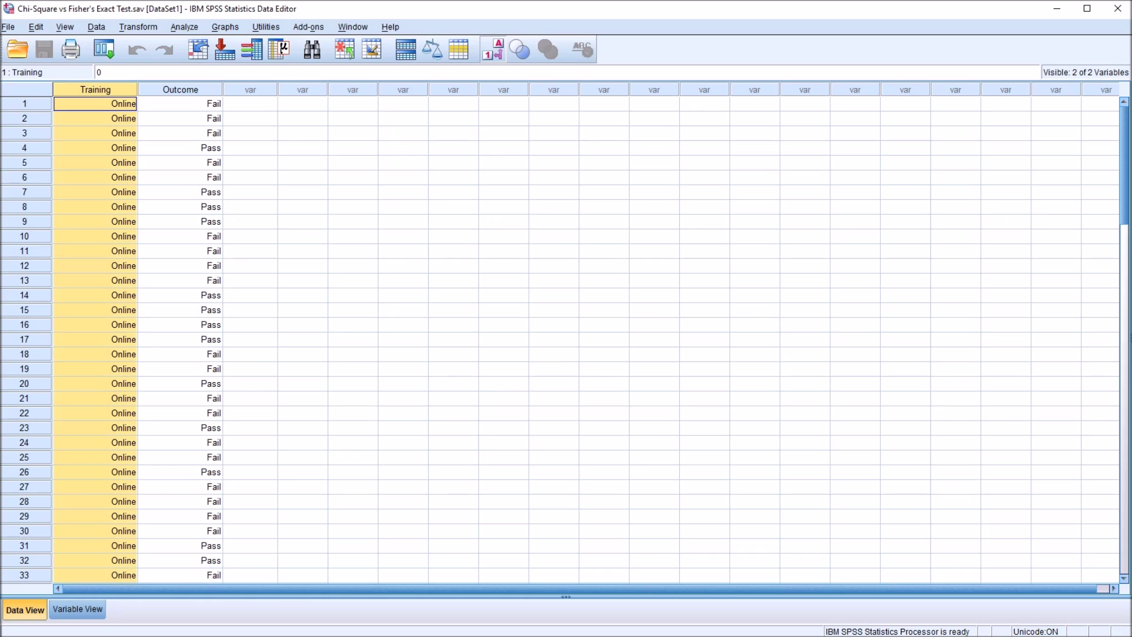
click(181, 90)
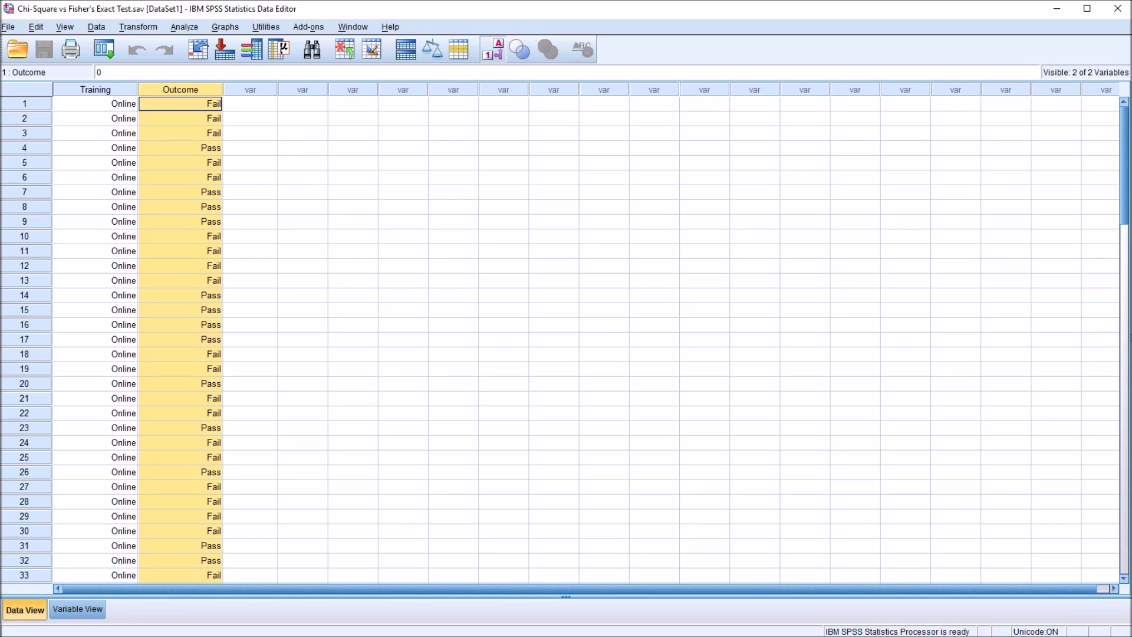
click(250, 104)
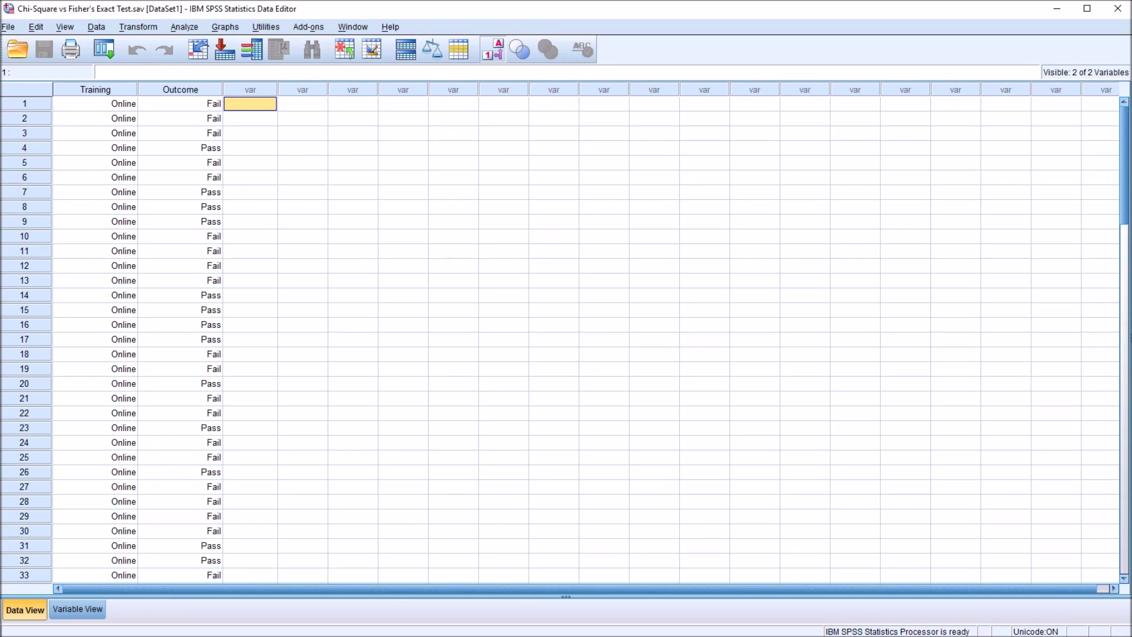
click(95, 104)
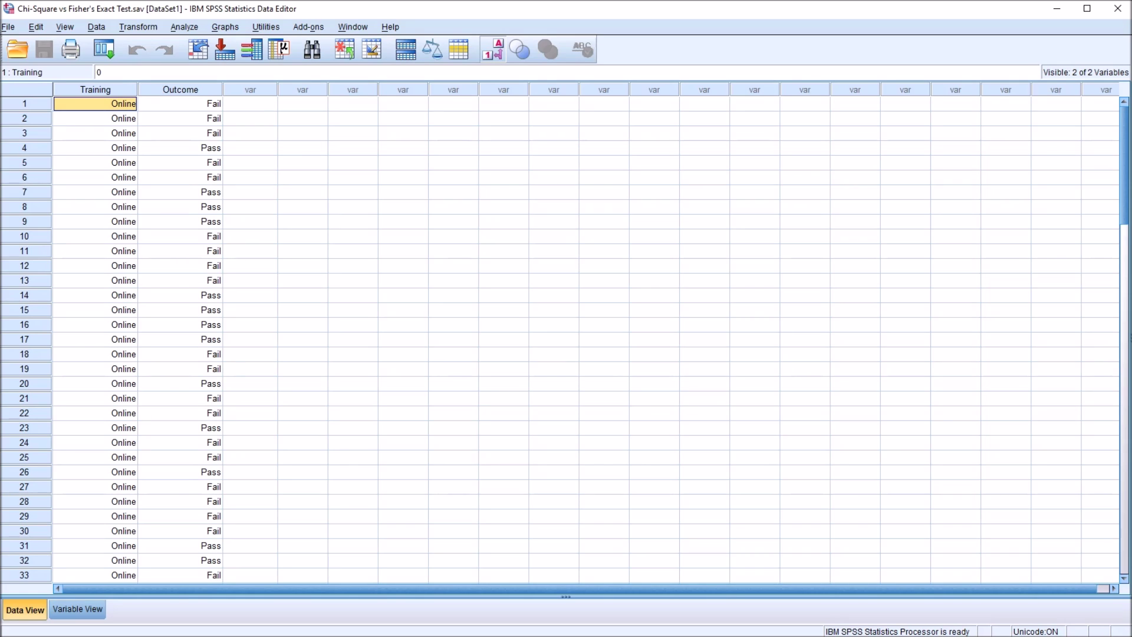
click(180, 104)
click(180, 148)
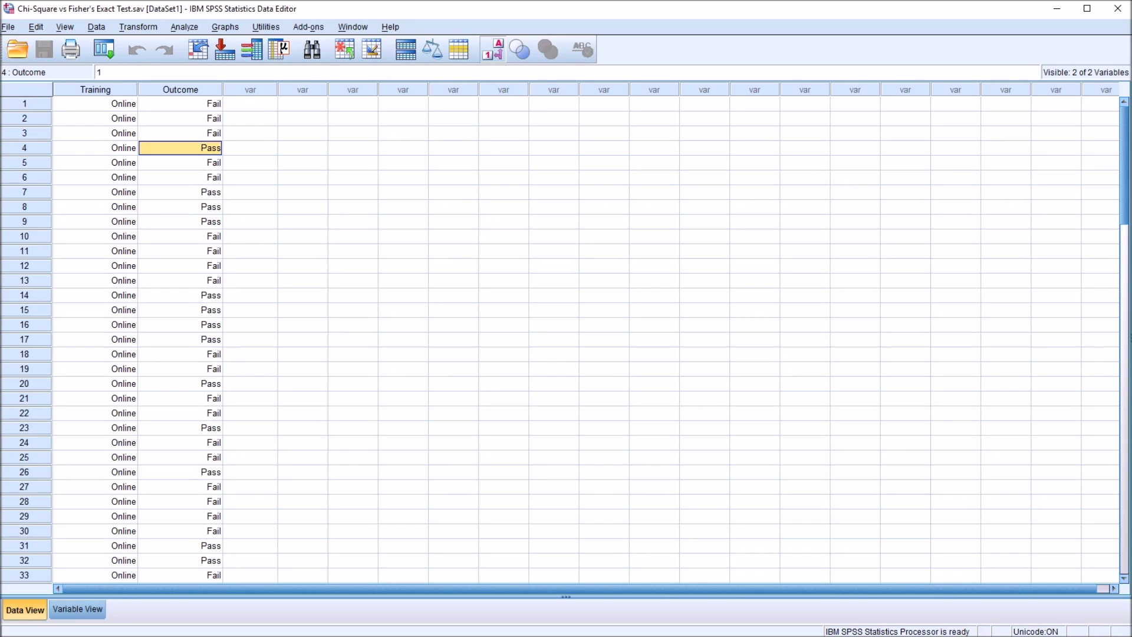
click(180, 104)
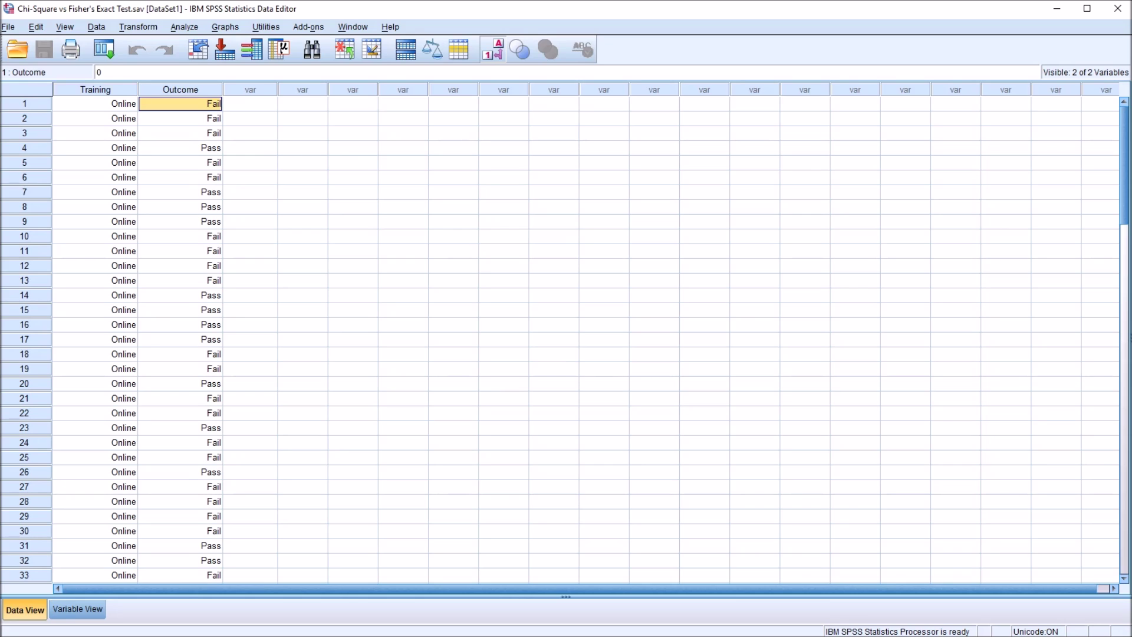
click(95, 90)
click(180, 90)
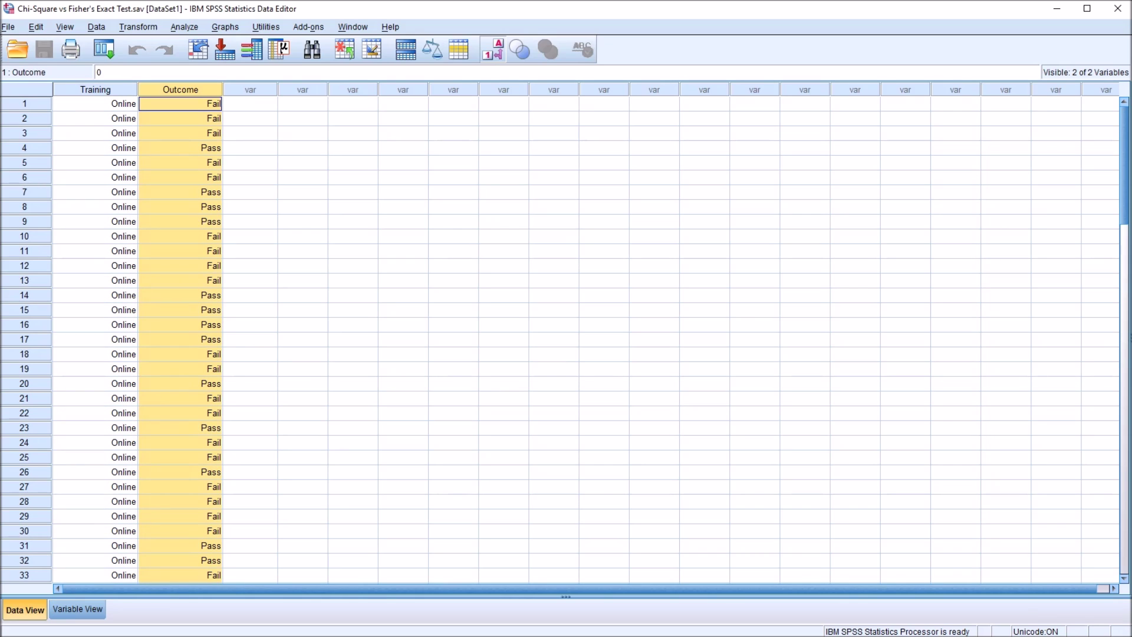
click(250, 104)
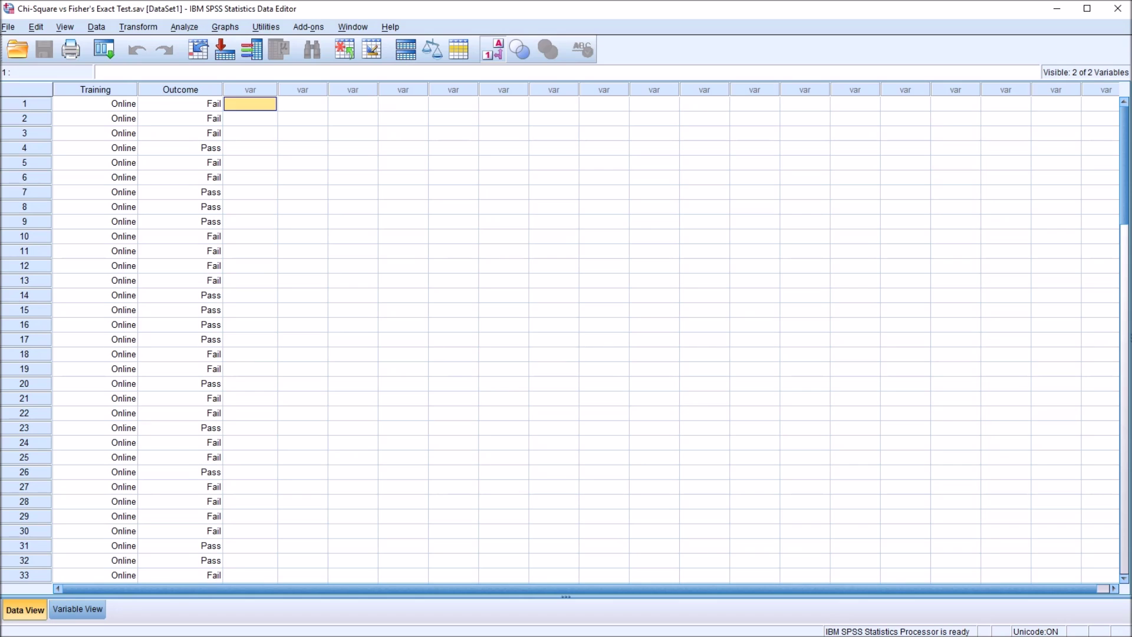
click(95, 90)
click(180, 90)
click(251, 104)
Step: Set up a Crosstabs analysis with Training as the row variable and Outcome as the column variable
click(185, 27)
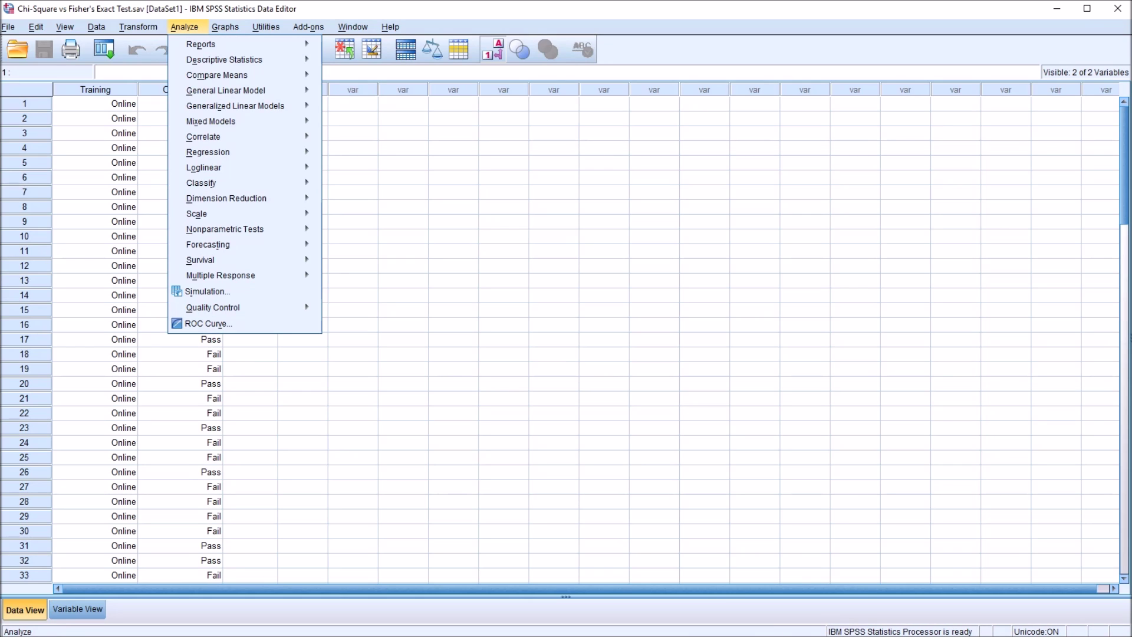
mouse_move(224, 59)
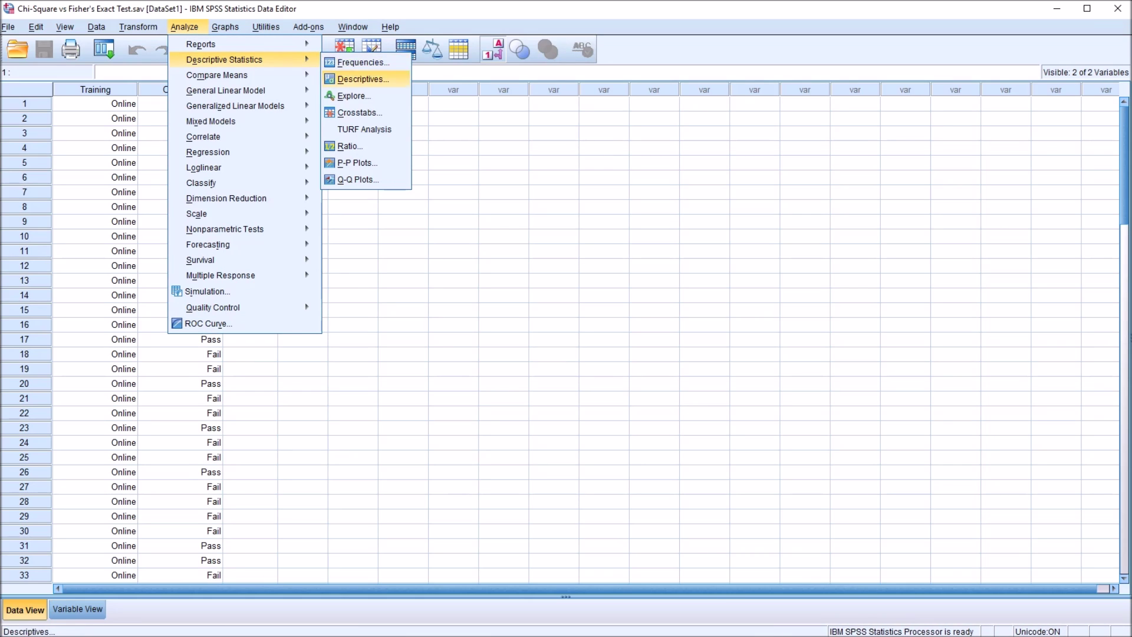
click(359, 112)
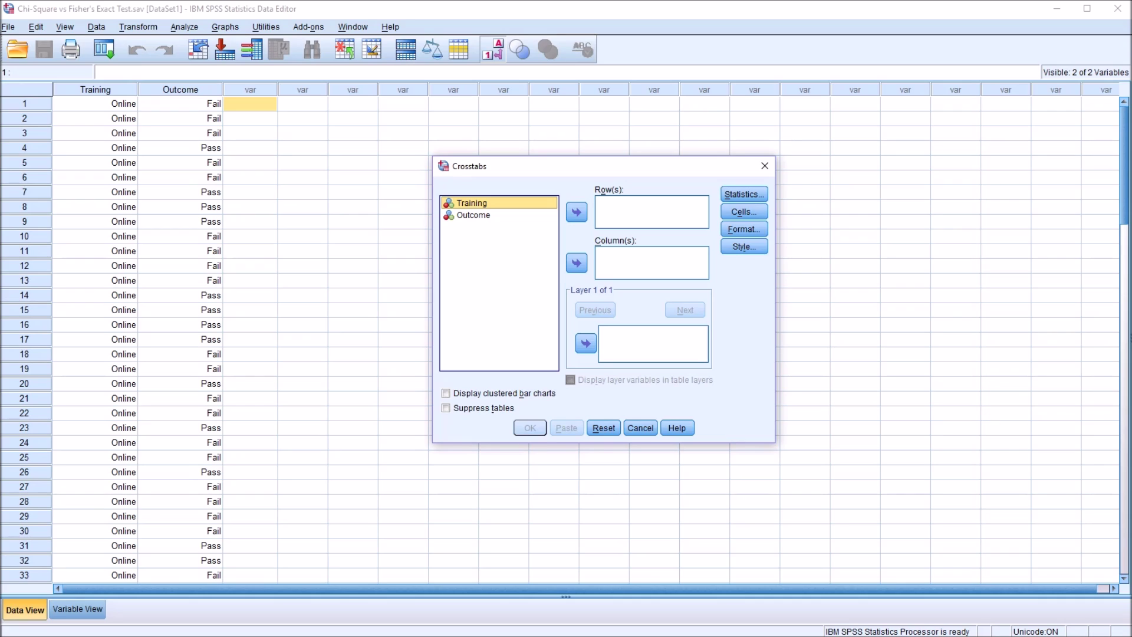
drag(471, 203, 625, 216)
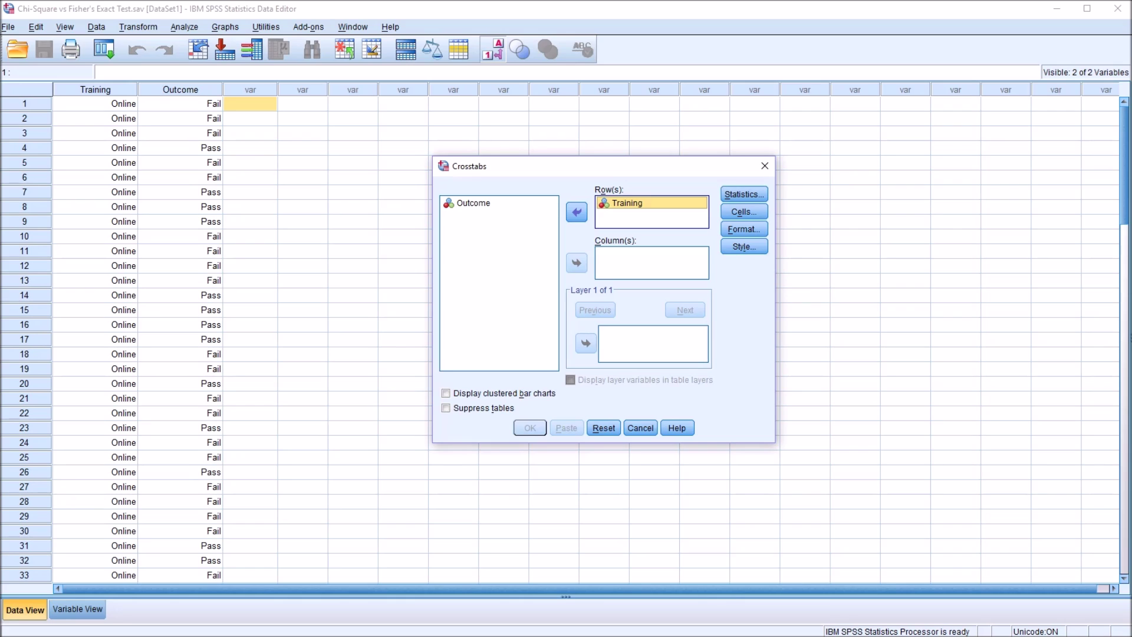
drag(473, 203, 632, 269)
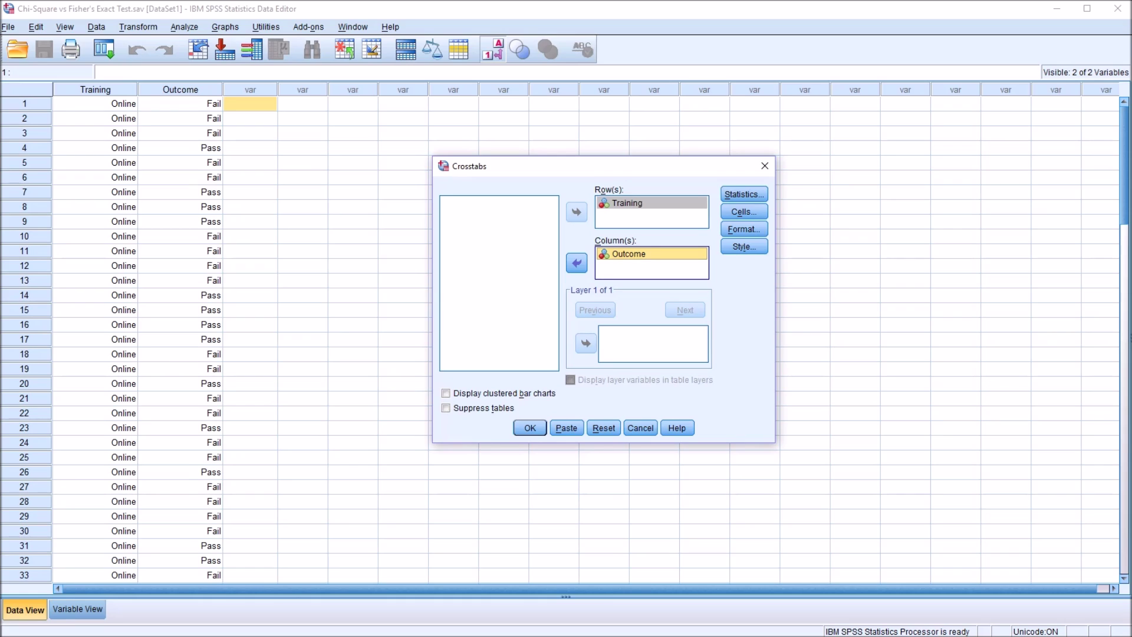
click(628, 203)
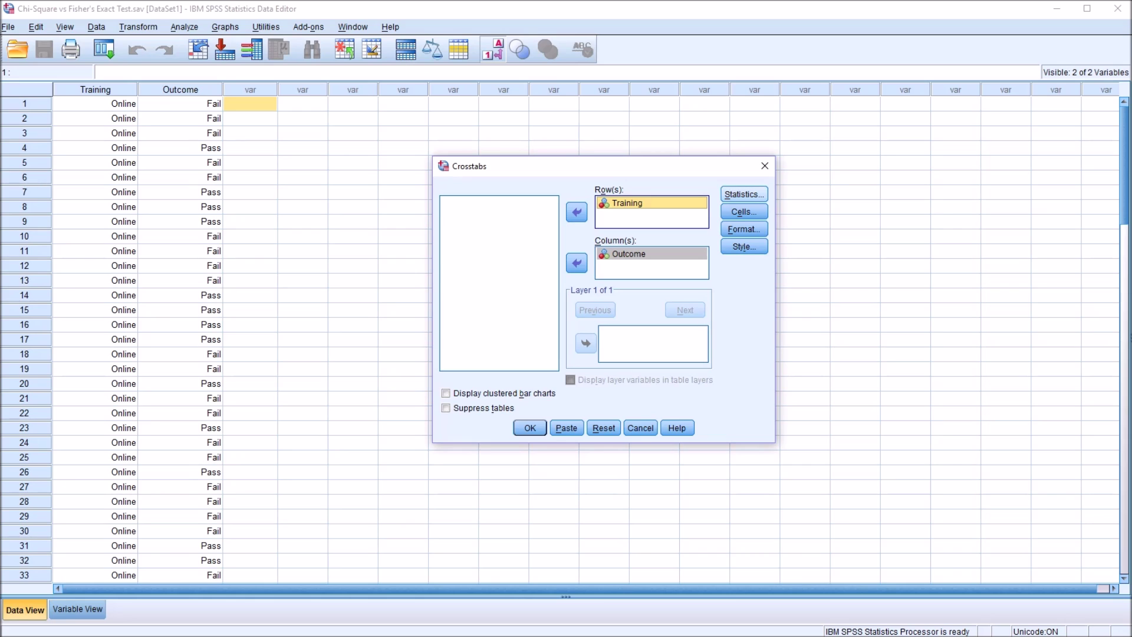
Step: Include the Chi-square statistic in the crosstab analysis
click(744, 194)
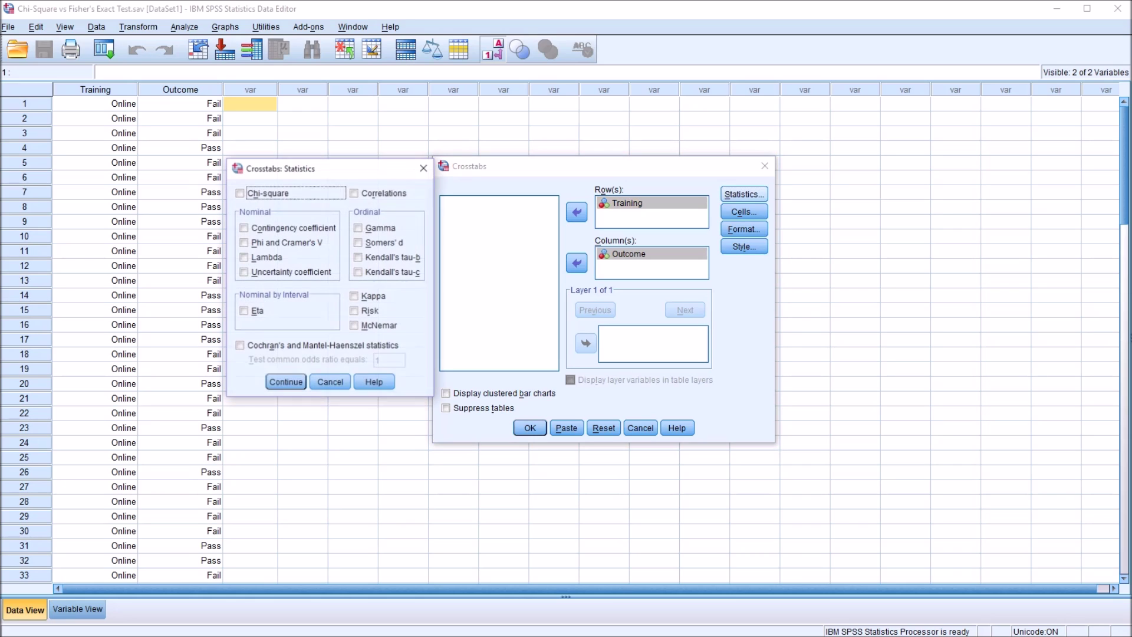
click(240, 193)
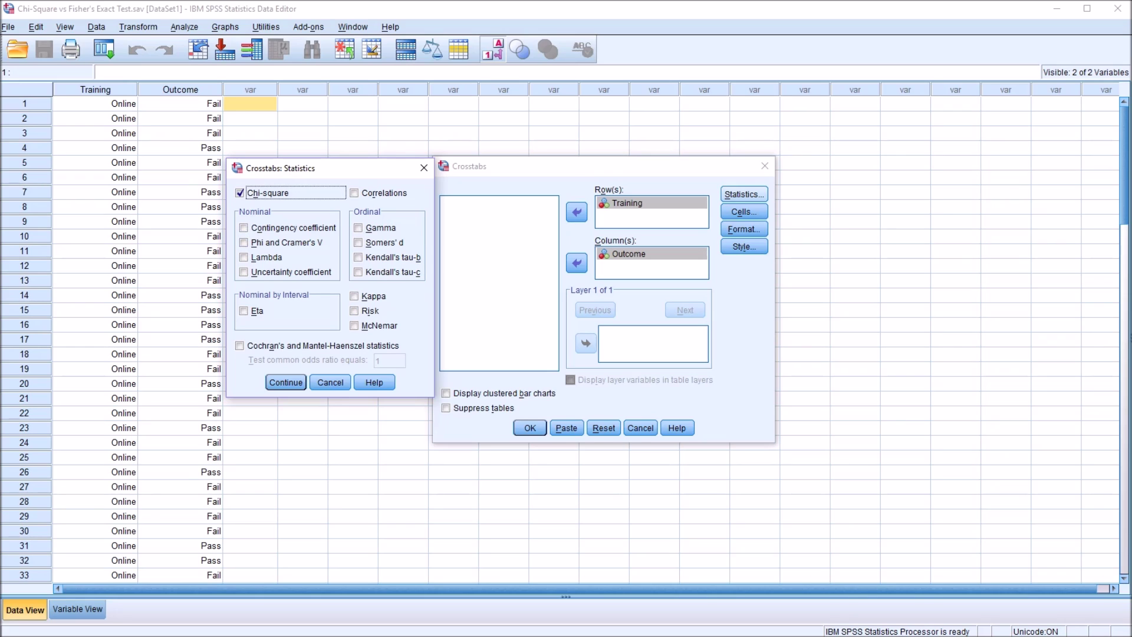
click(286, 382)
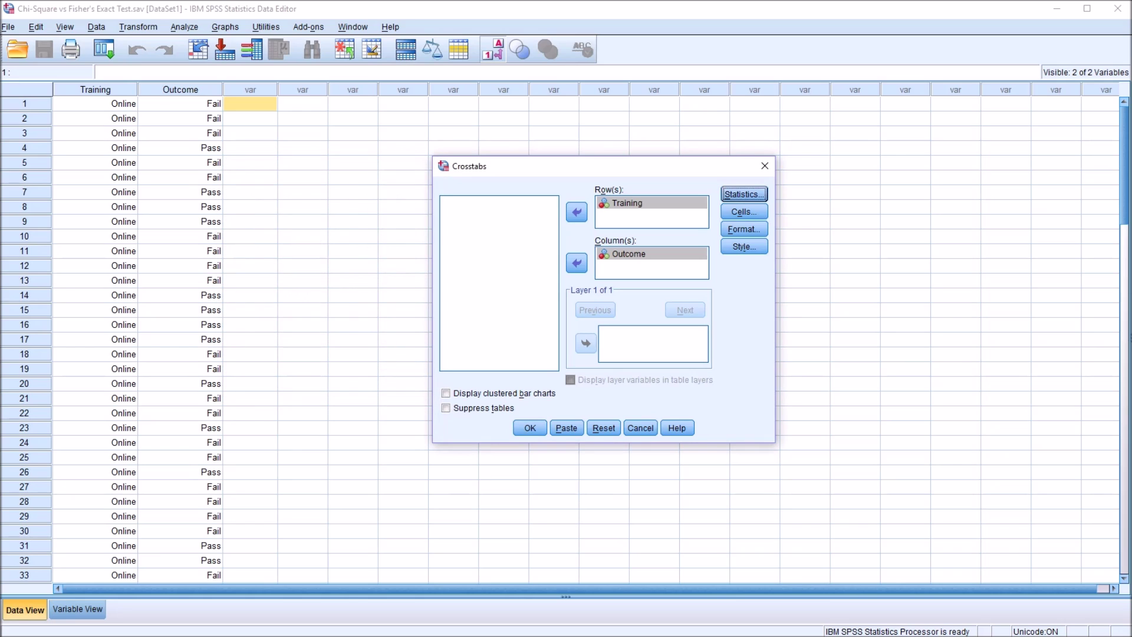
Step: Add expected counts plus row, column and total percentages to the crosstab cells, and run the analysis
click(745, 212)
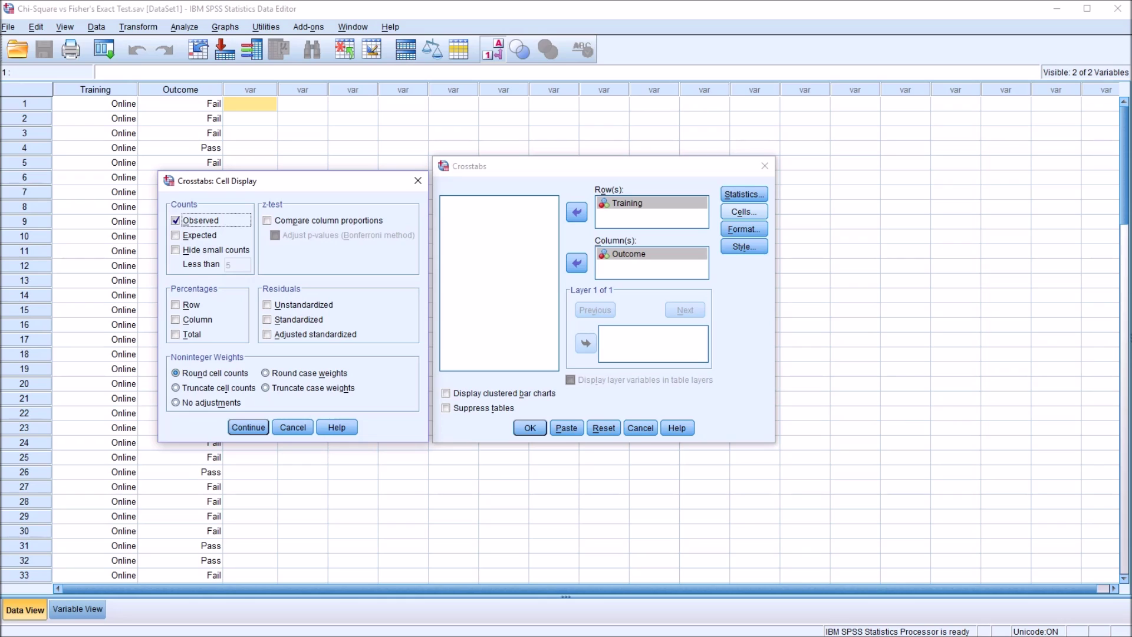
click(176, 235)
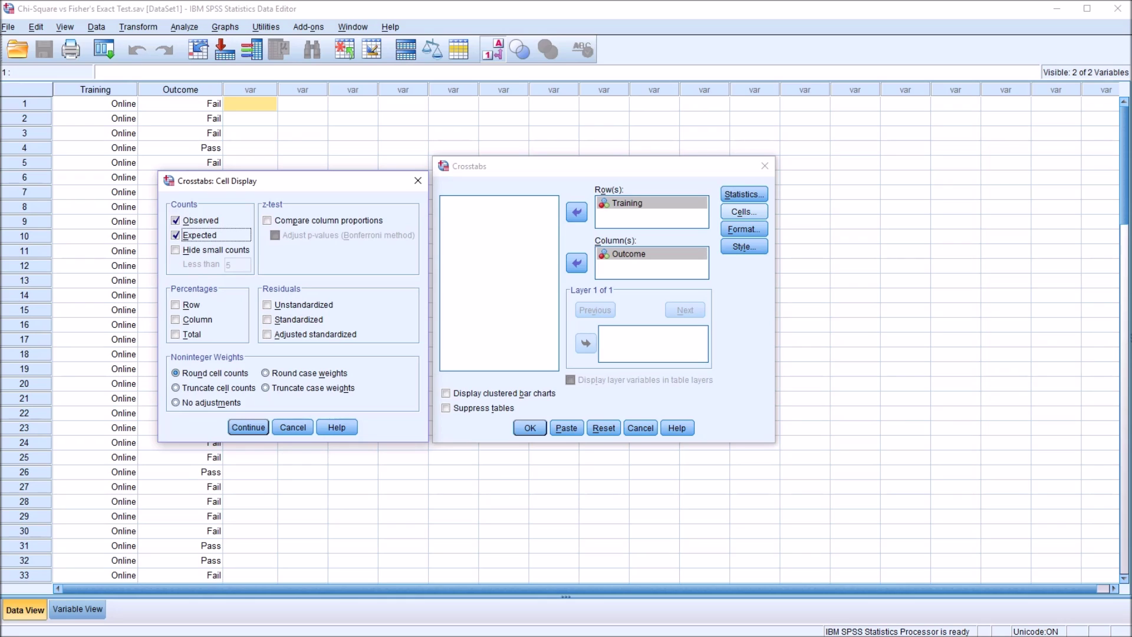
click(175, 305)
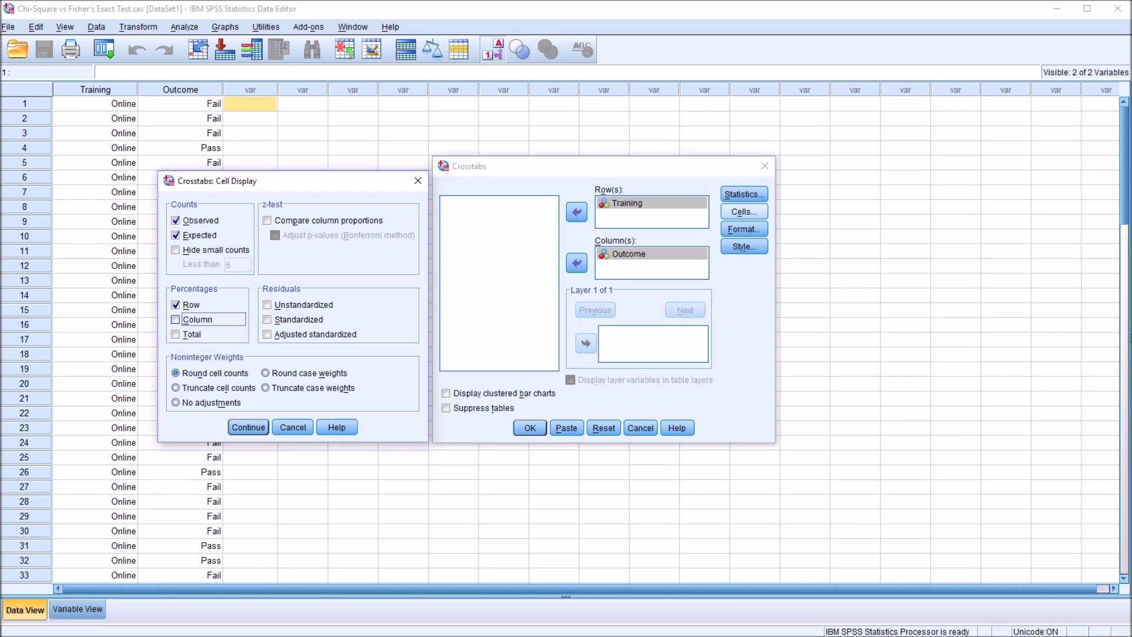
click(175, 319)
click(175, 335)
click(248, 427)
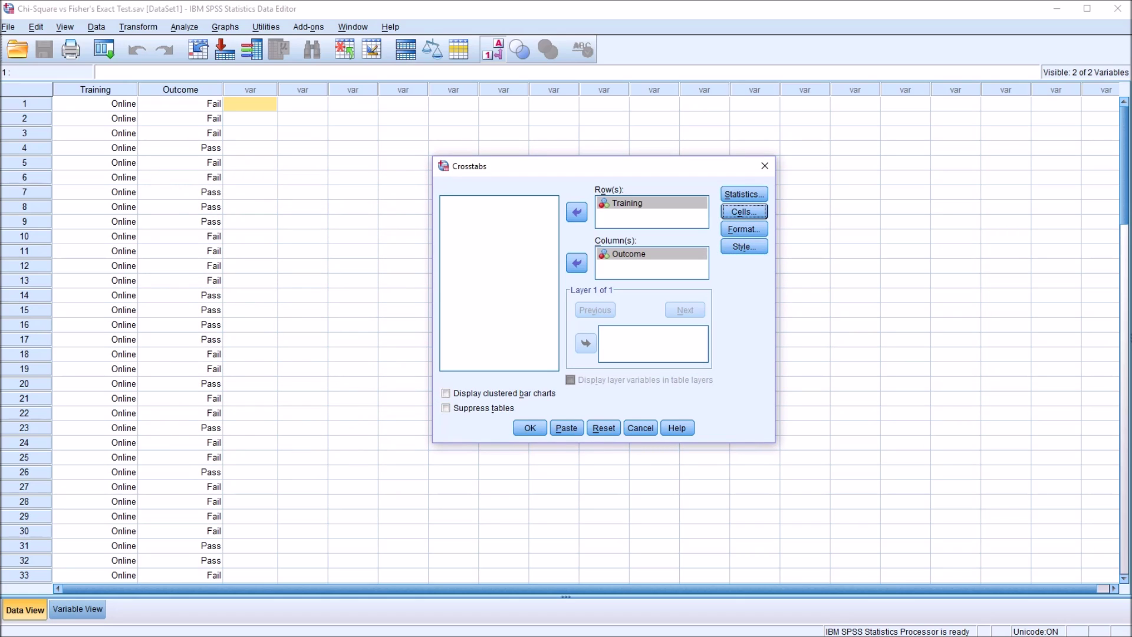
click(530, 427)
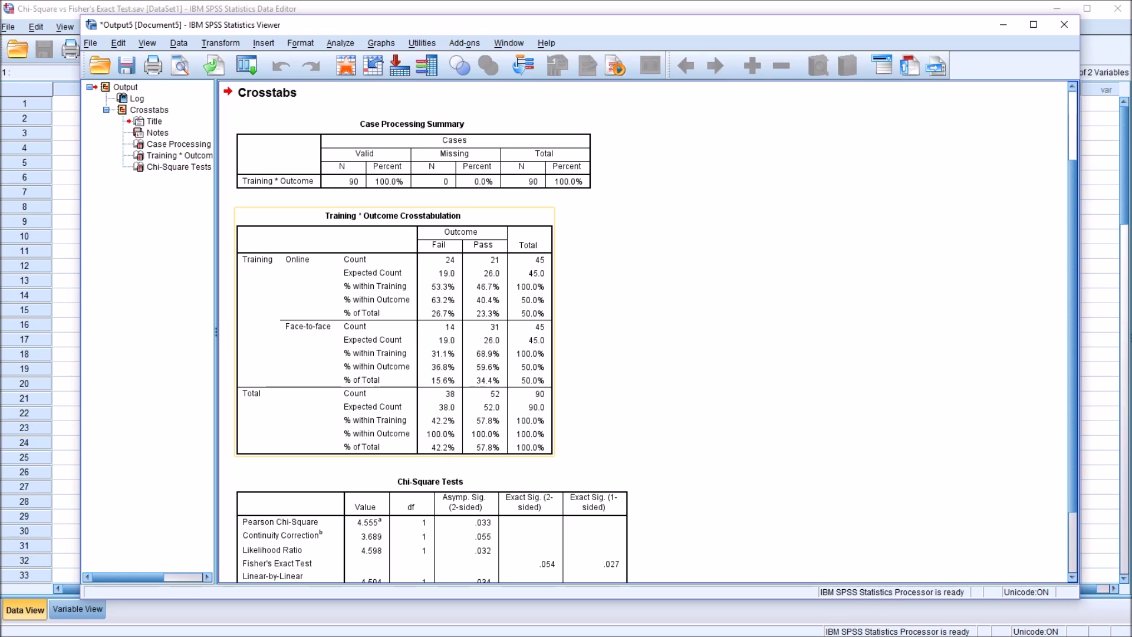
Step: Activate the Training * Outcome Crosstabulation table and examine the observed Fail and Pass counts for both training groups
click(394, 331)
double_click(394, 331)
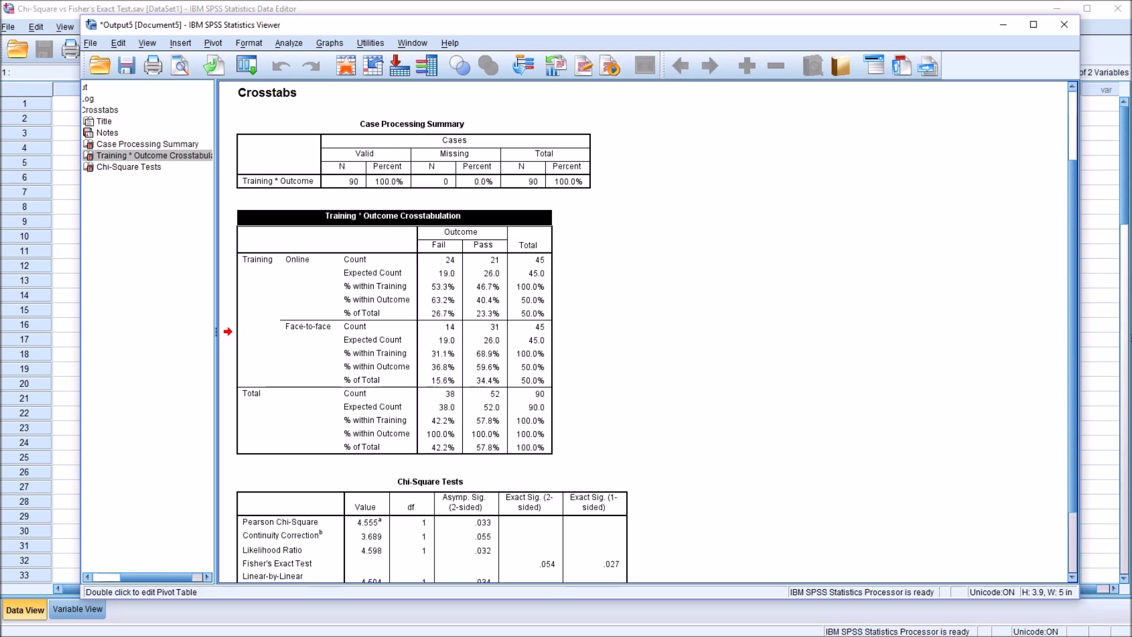
click(441, 260)
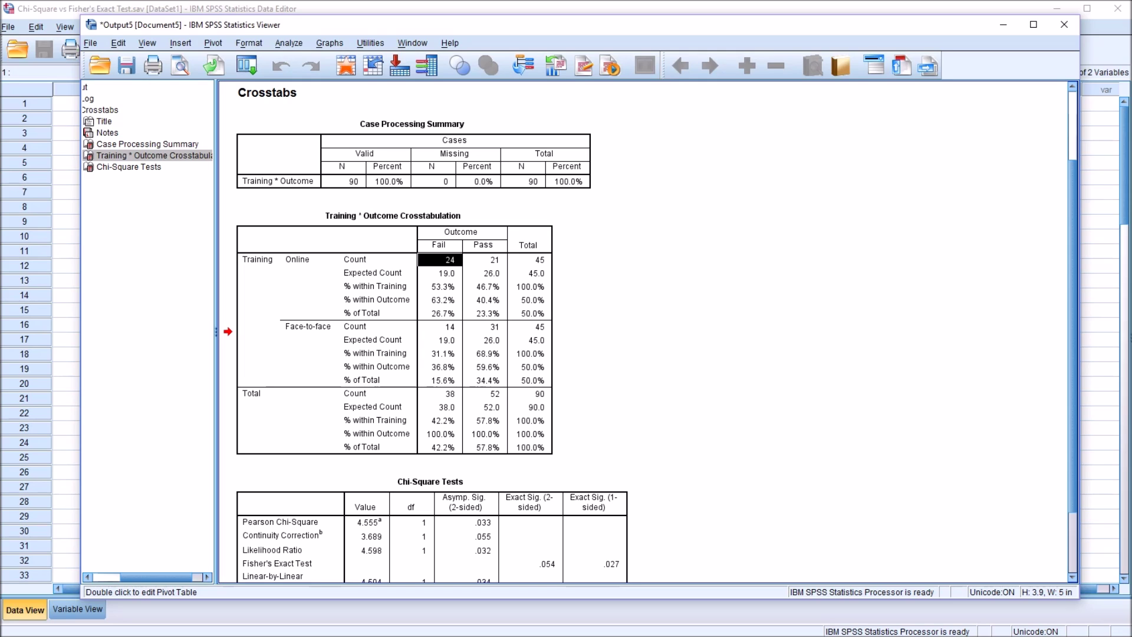
click(486, 260)
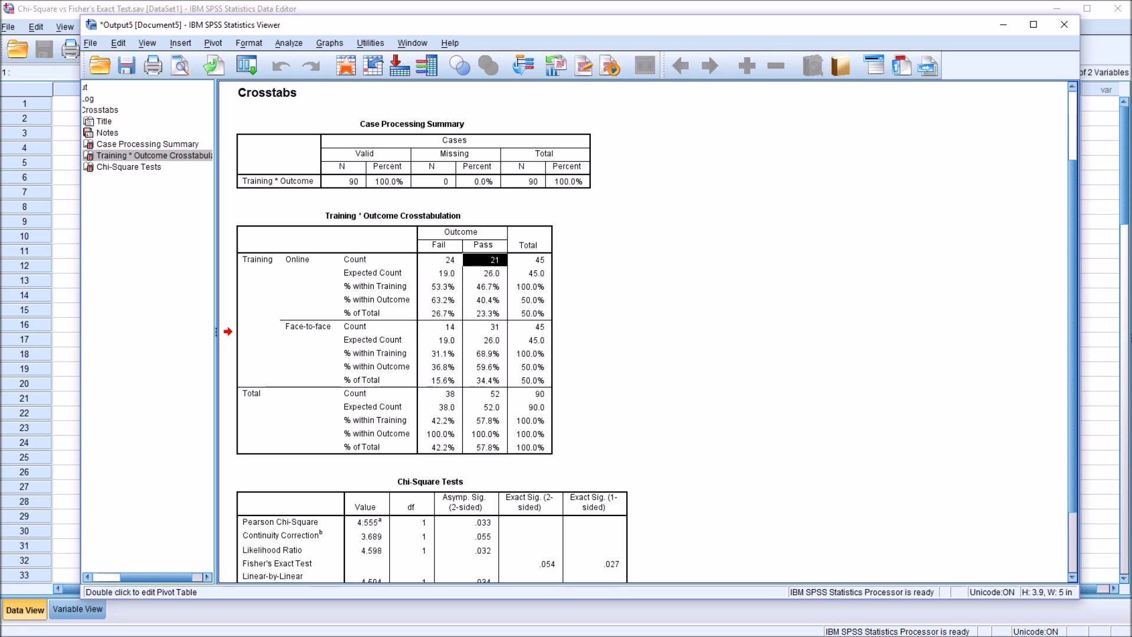
click(440, 327)
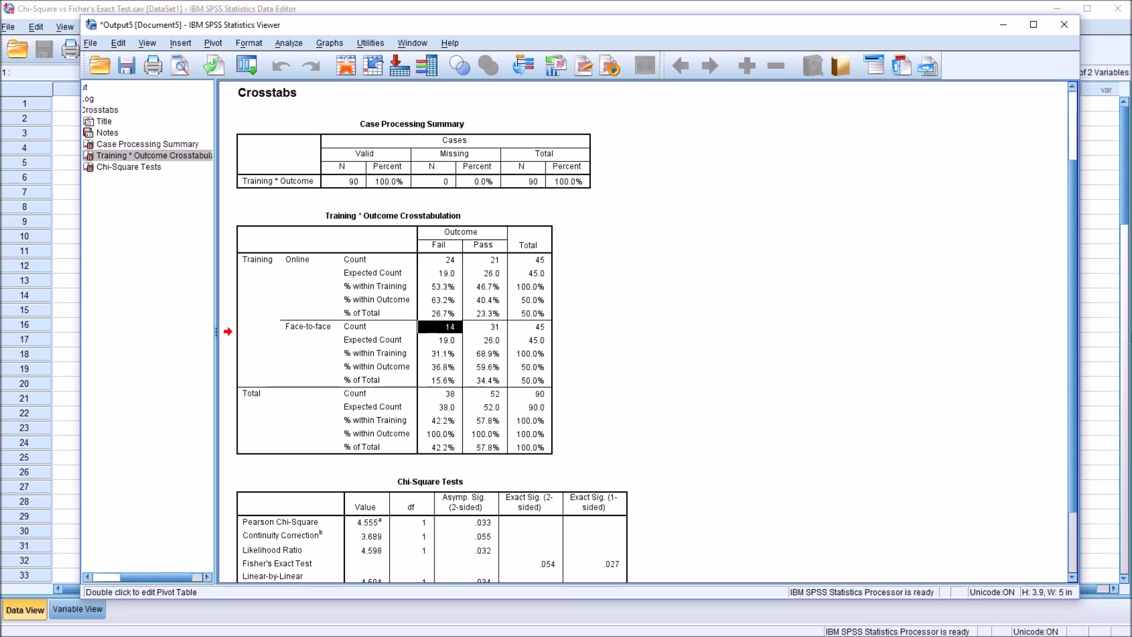
click(486, 327)
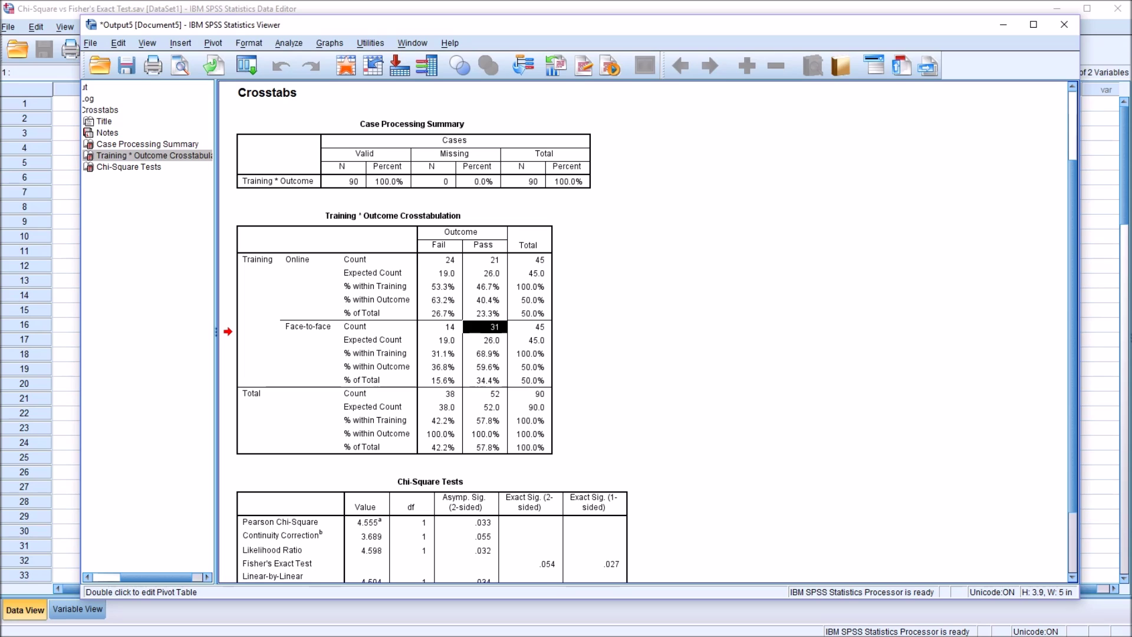
Step: Compare the observed Pass counts, and likewise the Fail counts, between the Online and Face-to-face groups
click(485, 260)
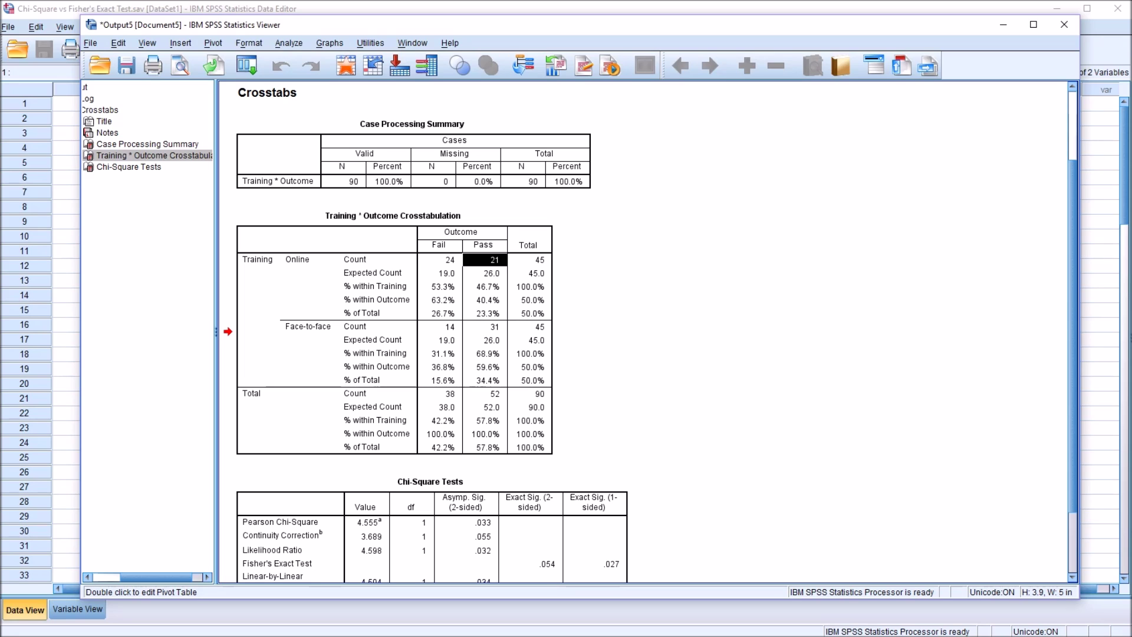
click(485, 326)
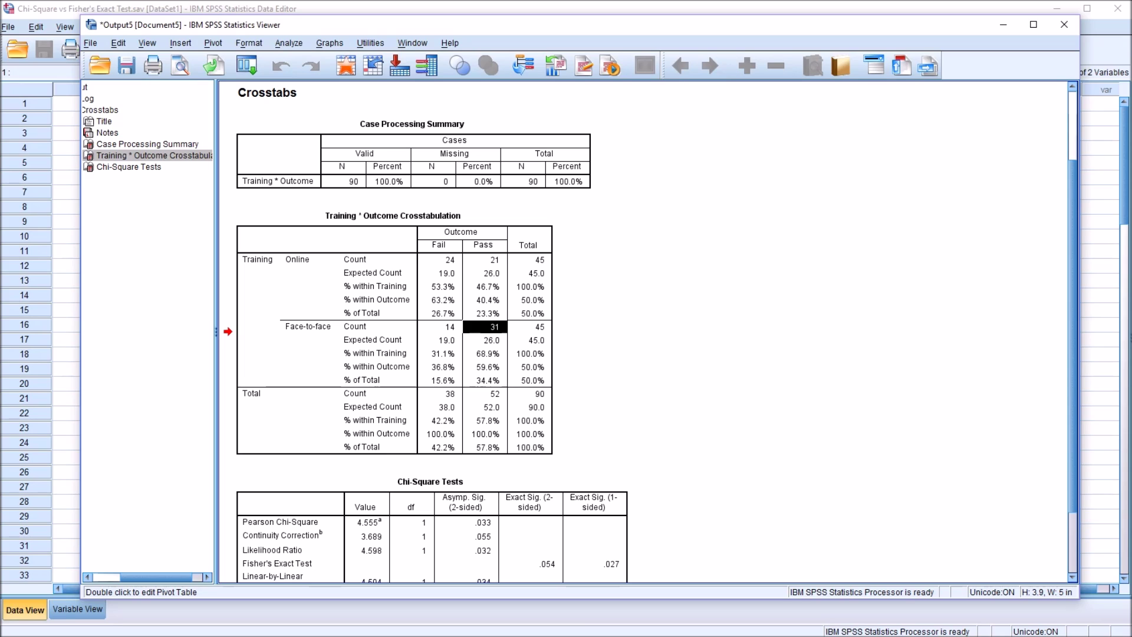
click(485, 260)
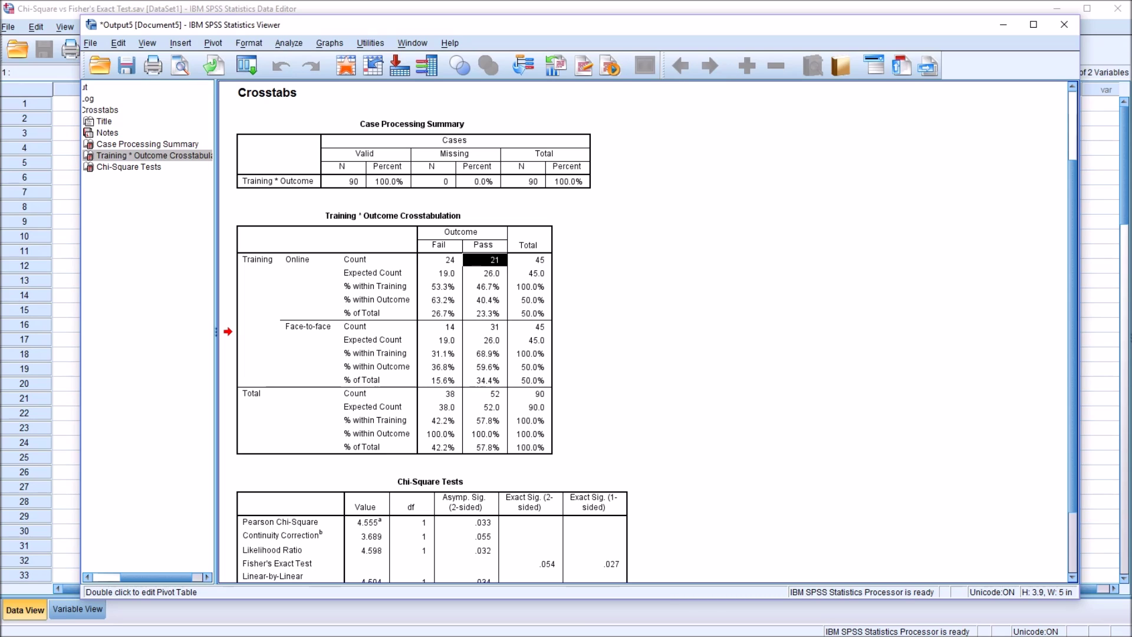
click(485, 327)
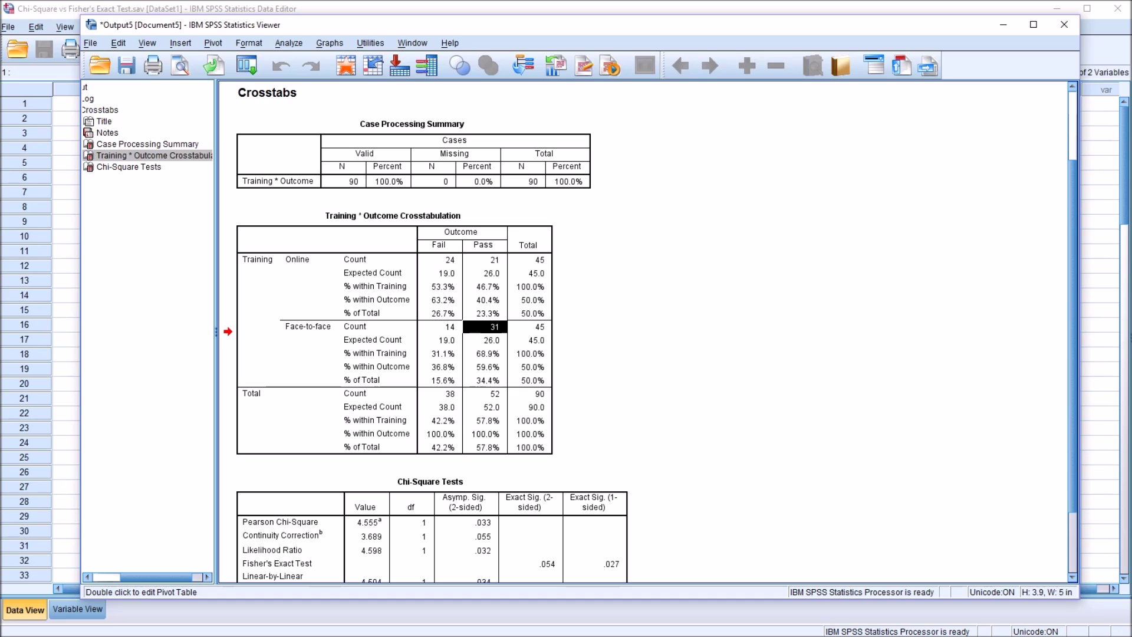
click(440, 260)
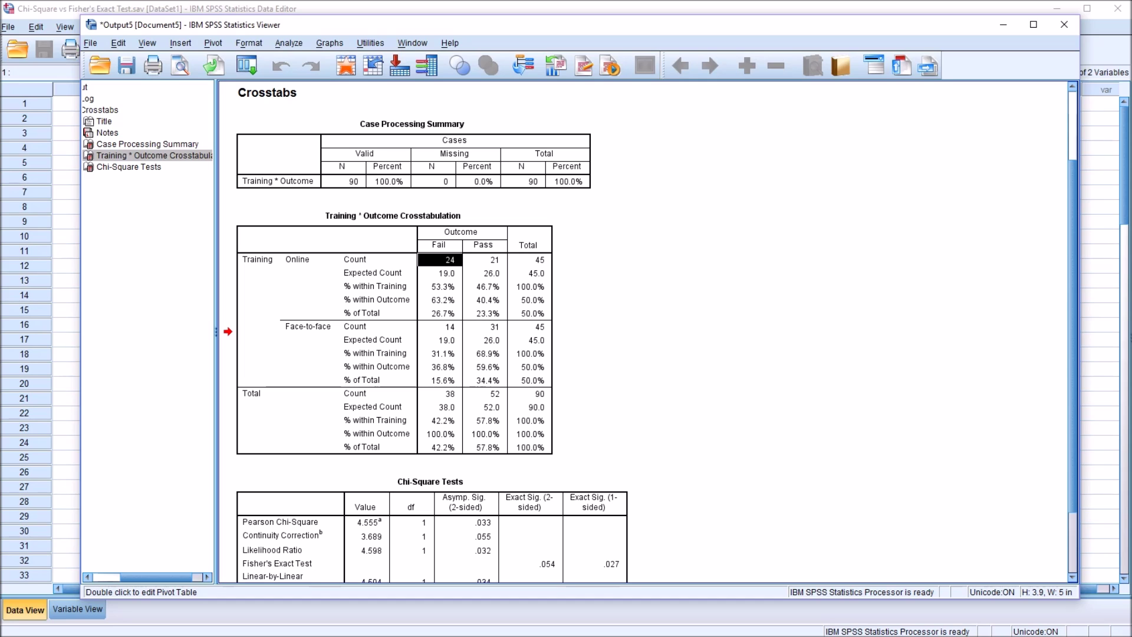
click(440, 326)
click(440, 261)
click(440, 327)
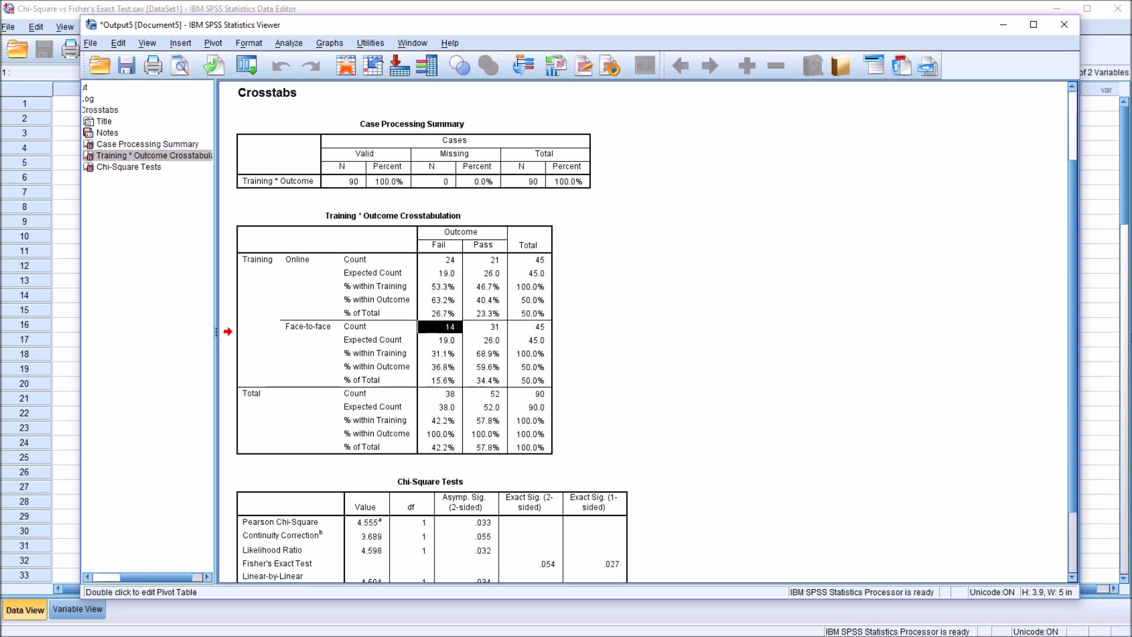
Step: Check the expected counts in all four Training by Outcome cells of the crosstabulation
click(440, 341)
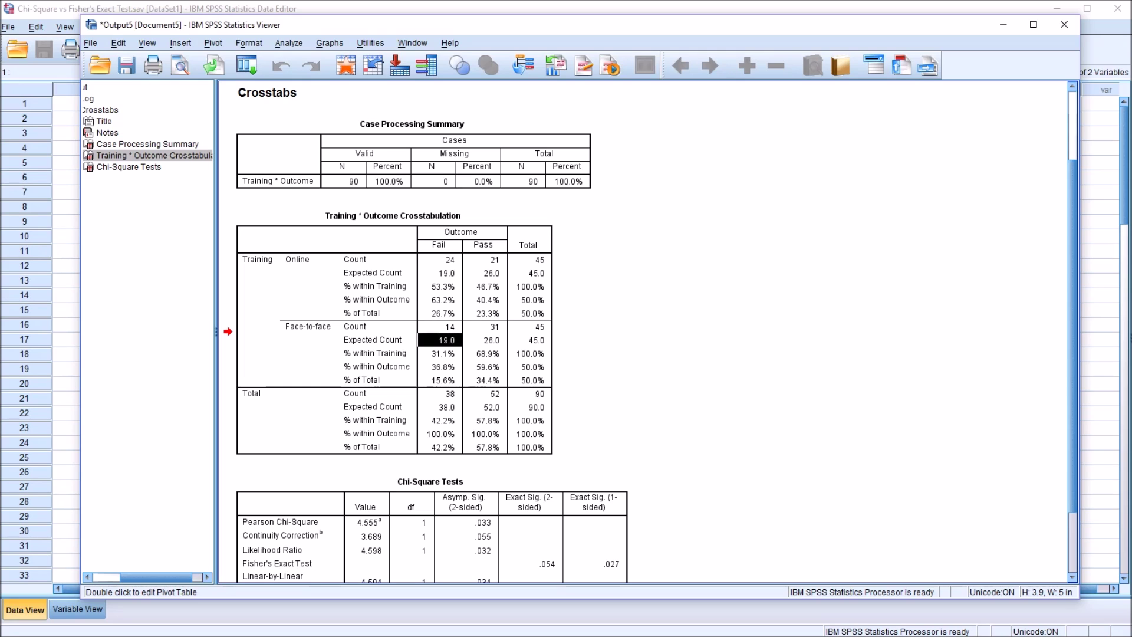
click(484, 340)
click(440, 273)
click(485, 273)
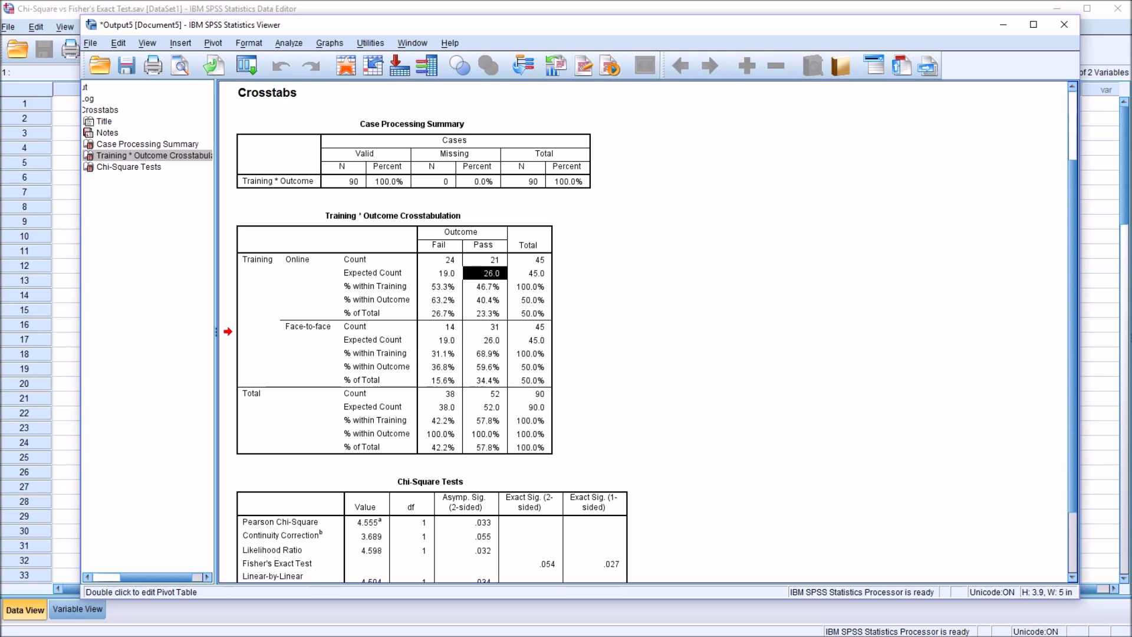
click(440, 273)
click(440, 340)
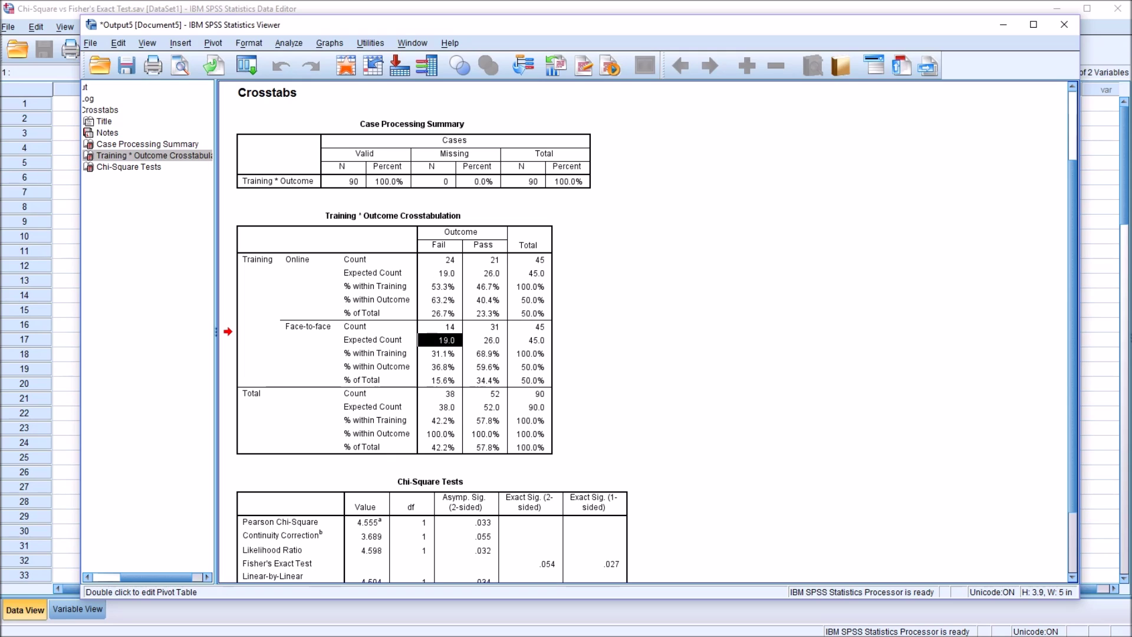
click(440, 273)
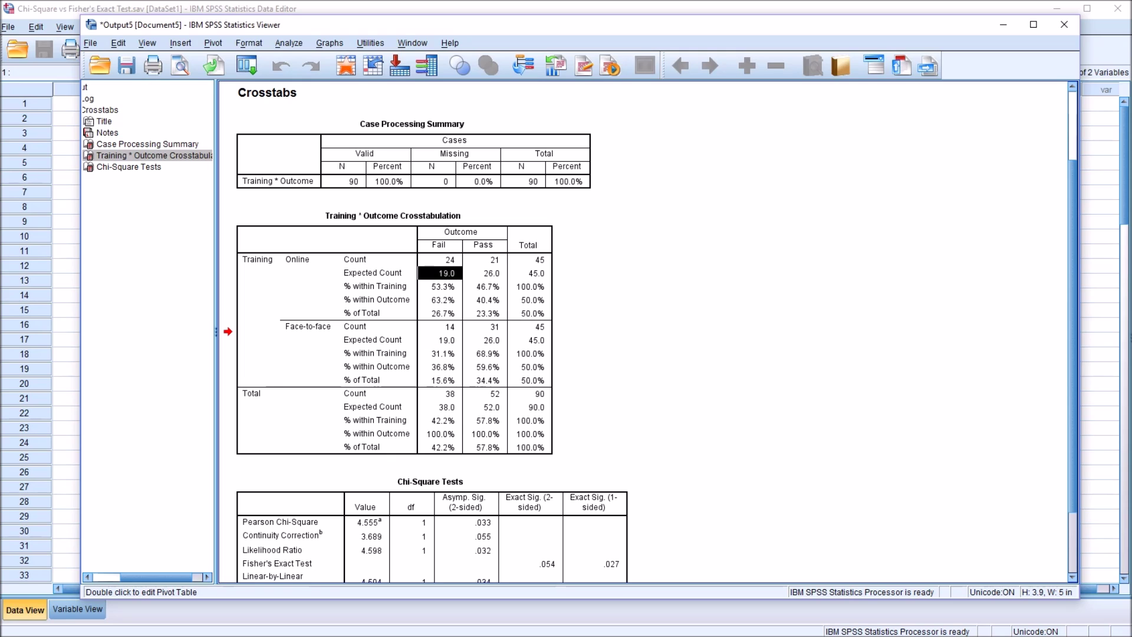
Step: Activate the Chi-Square Tests table and examine the two-sided asymptotic significance of the Pearson Chi-Square
scroll(649, 336, down, 1)
scroll(649, 337, down, 3)
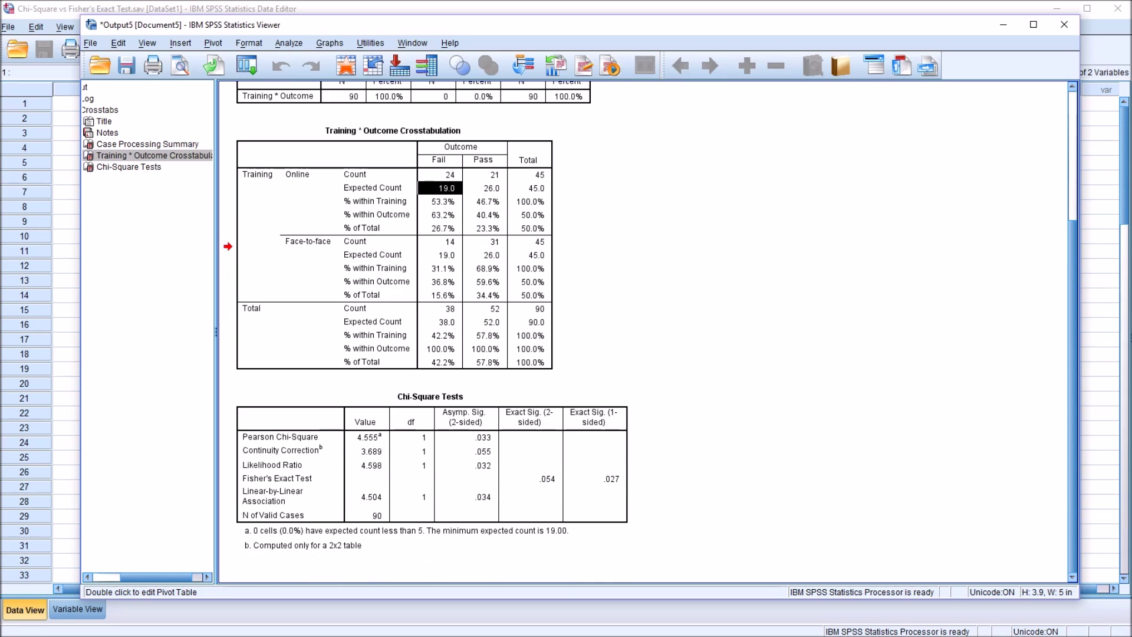
click(432, 472)
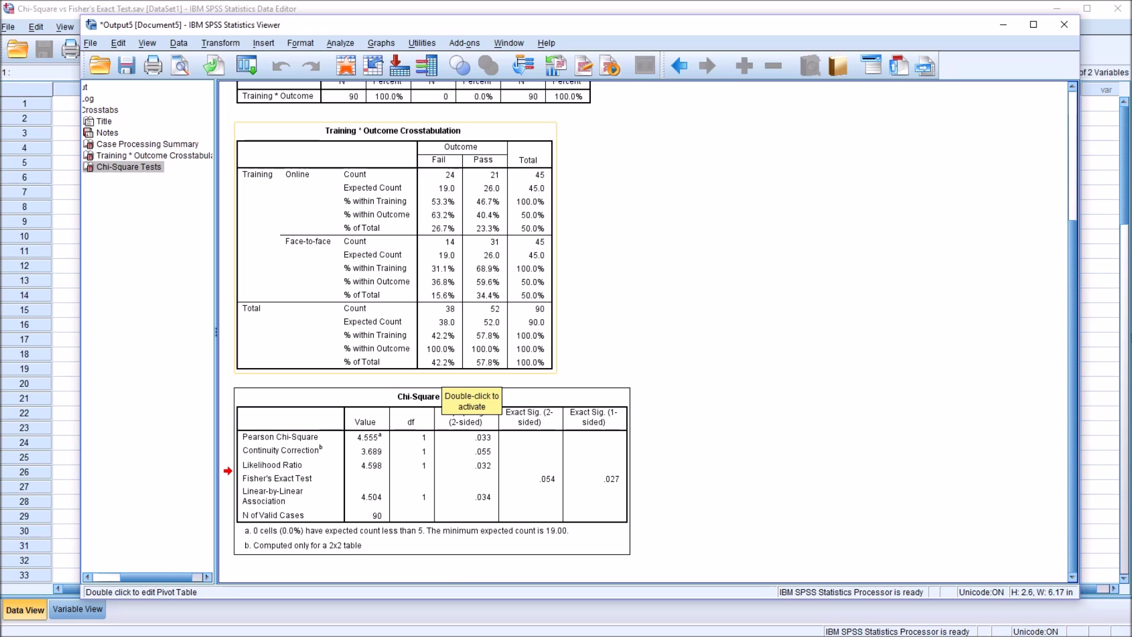
double_click(602, 394)
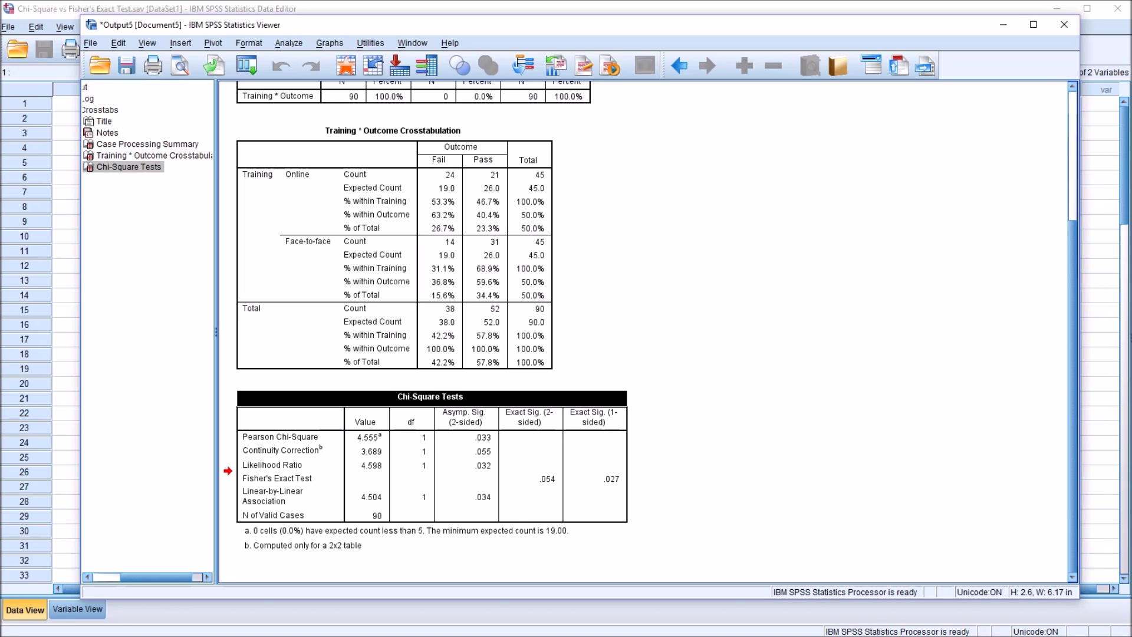
click(466, 438)
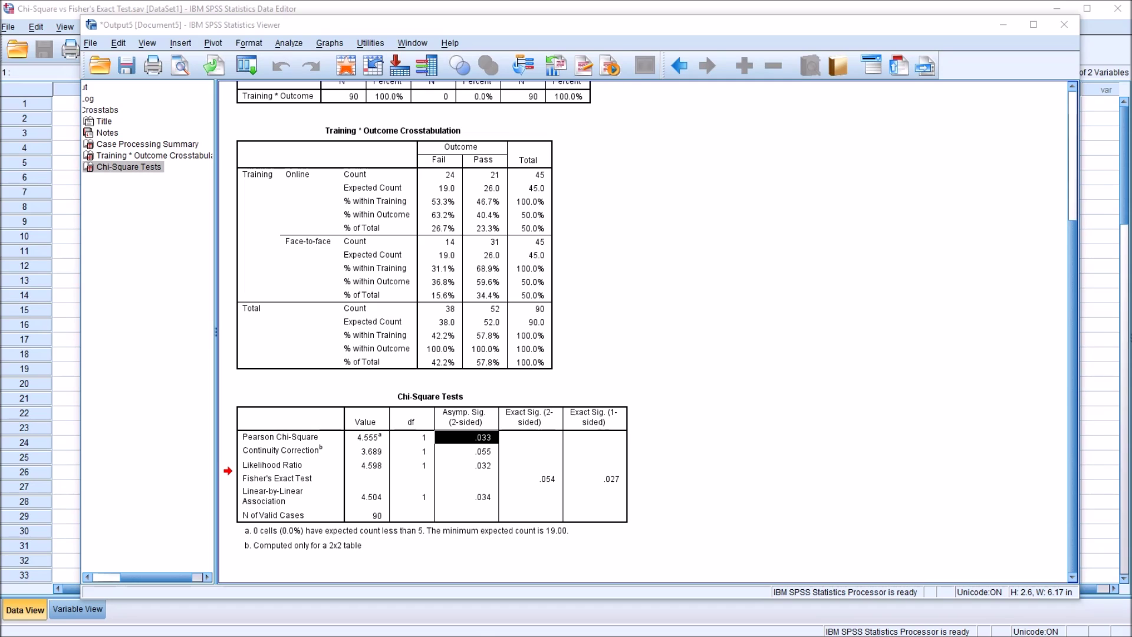
click(531, 466)
click(466, 438)
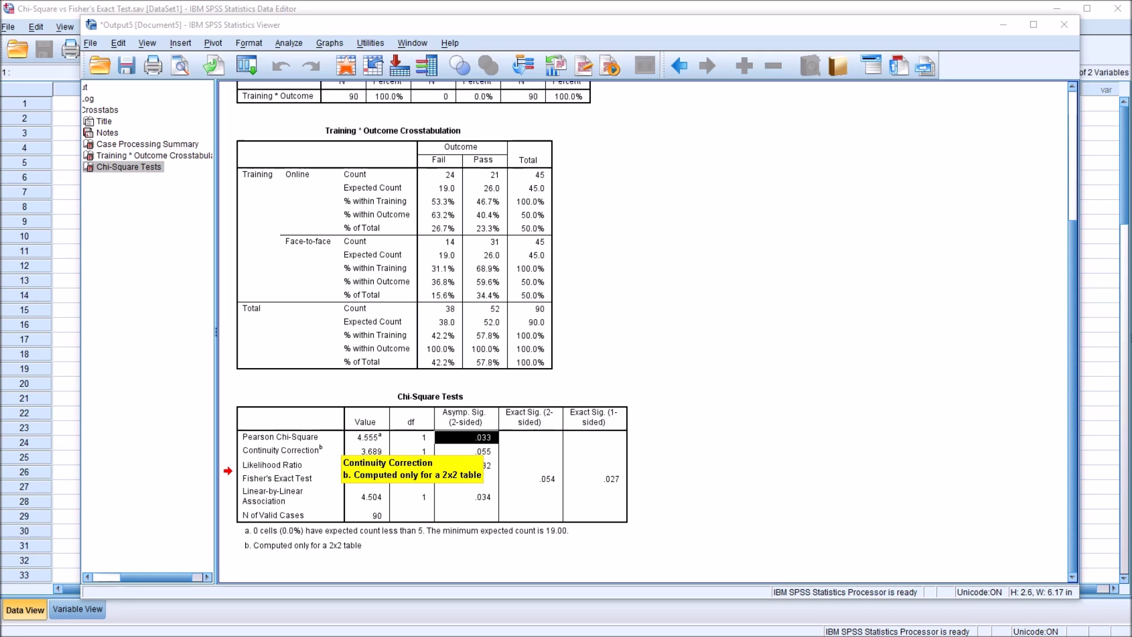
Step: Compare the Continuity Correction's two-sided significance with the two-sided exact significance of Fisher's Exact Test
click(467, 452)
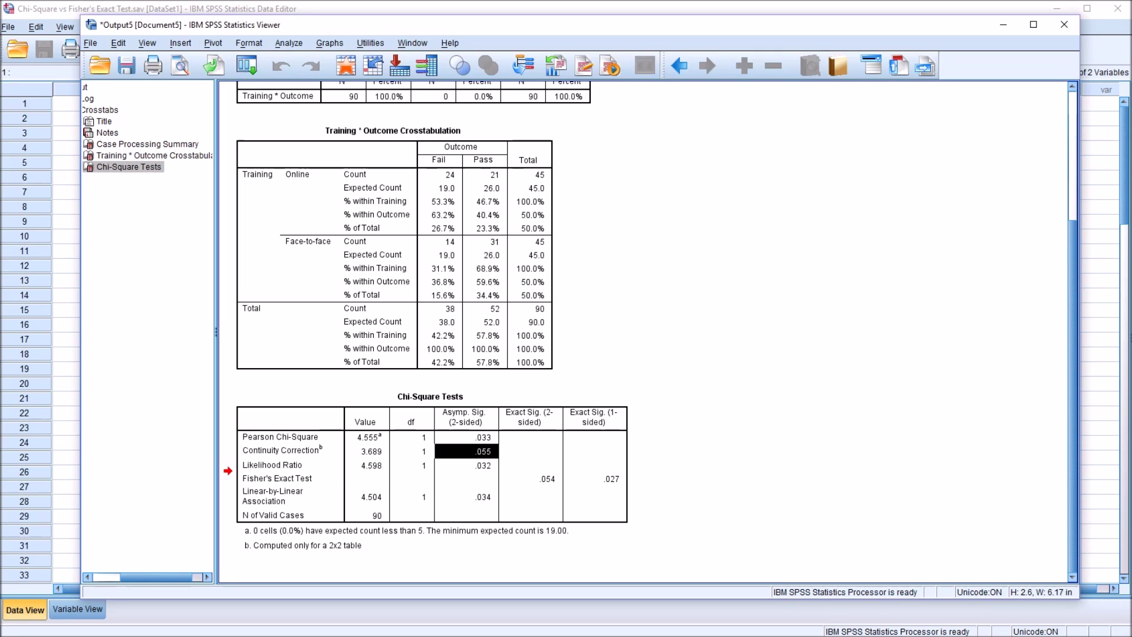
click(531, 479)
click(467, 452)
click(467, 437)
click(467, 452)
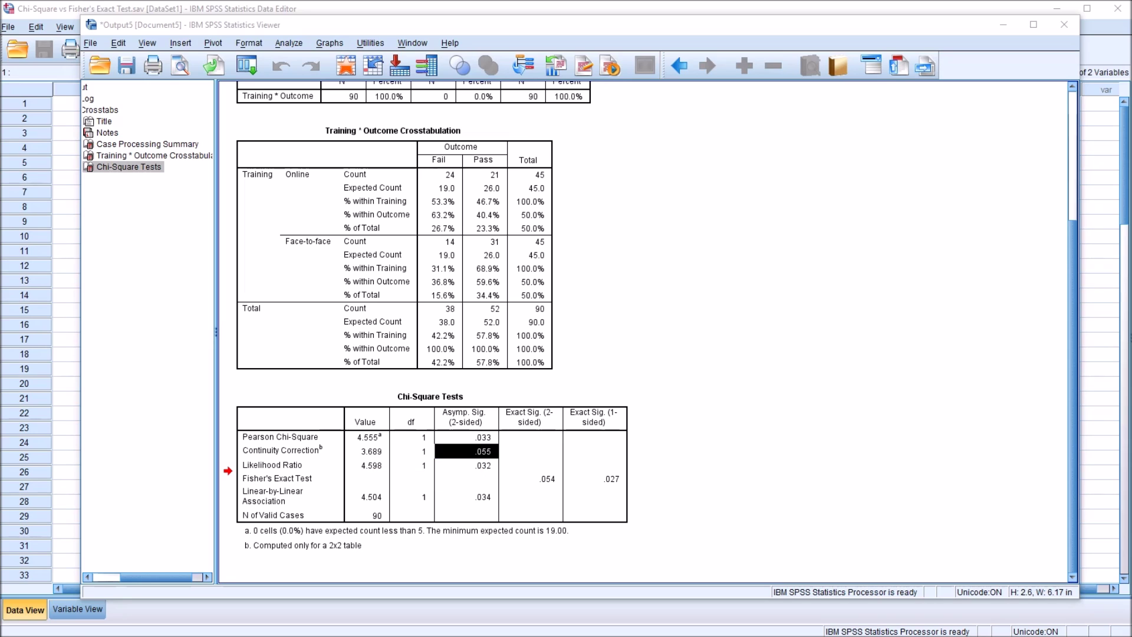
click(531, 479)
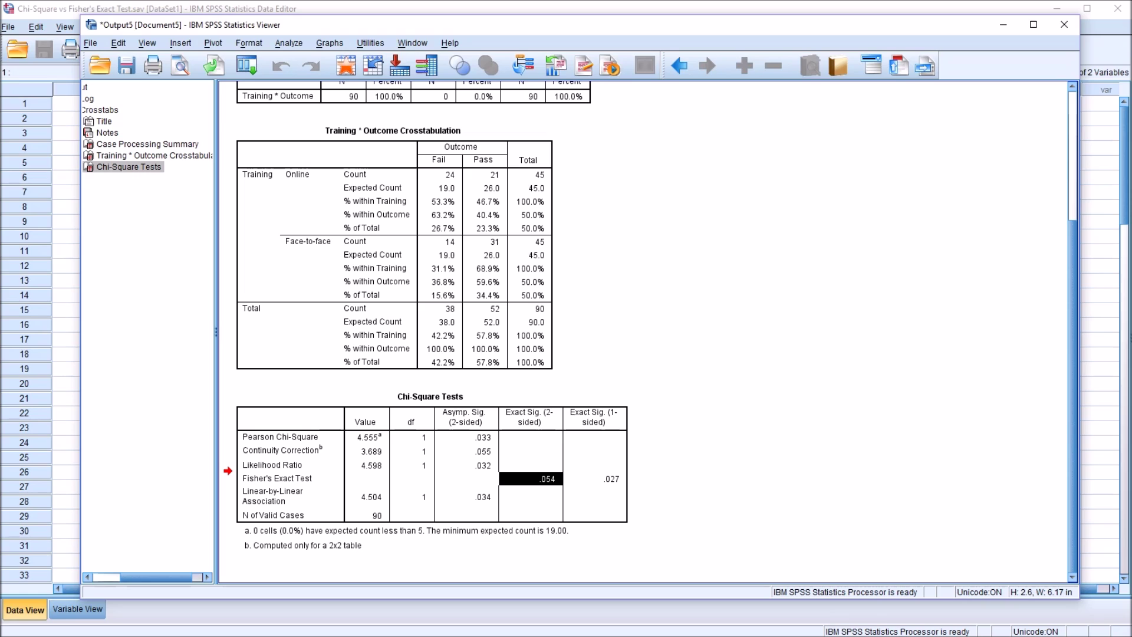
click(467, 451)
click(531, 479)
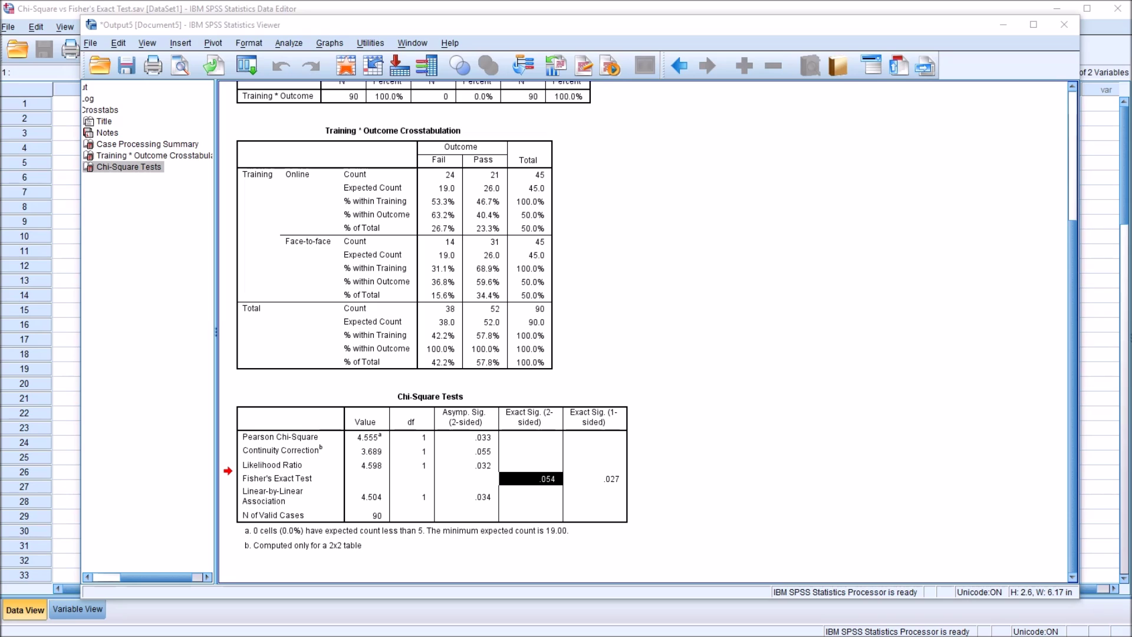
click(466, 451)
click(531, 479)
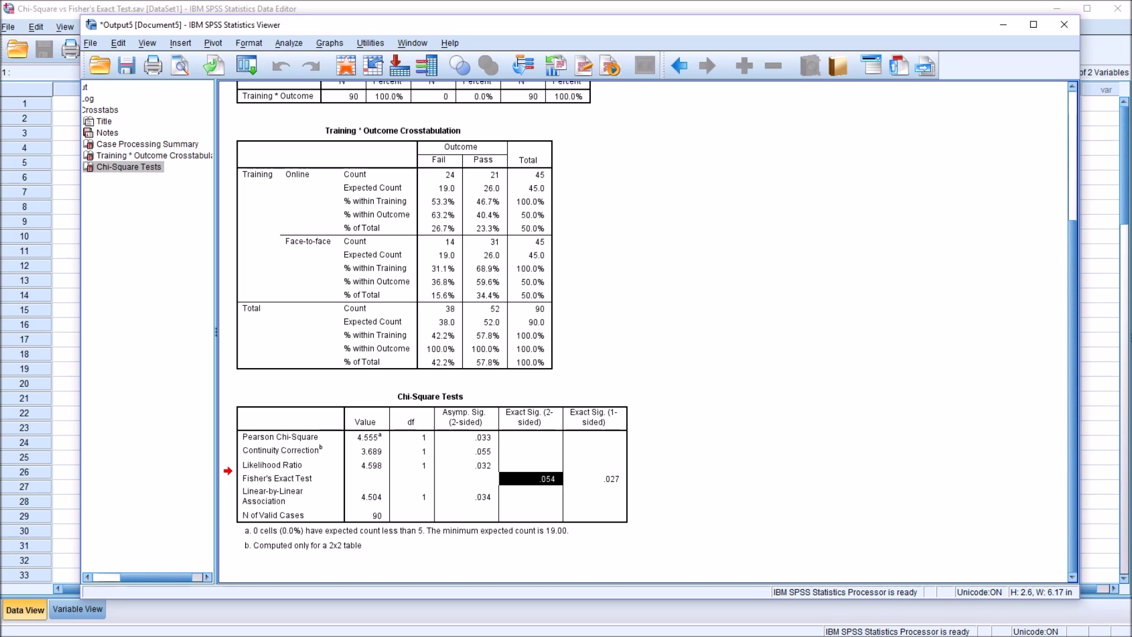
Step: Compare the two-sided significance values of Pearson Chi-Square, Continuity Correction and Fisher's Exact Test
click(466, 437)
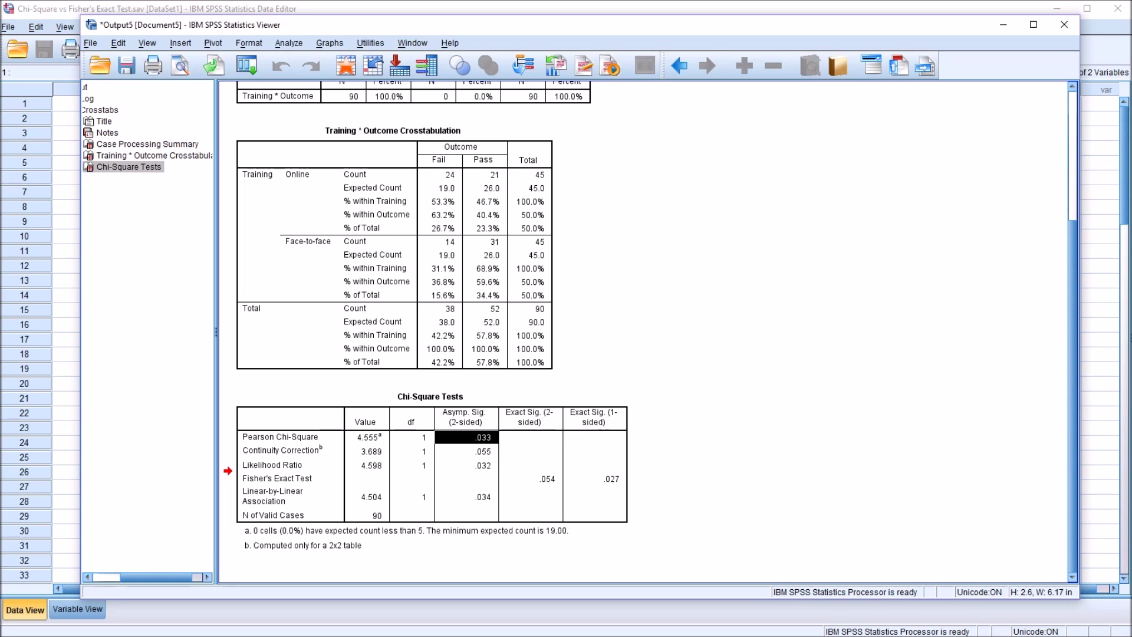
click(467, 452)
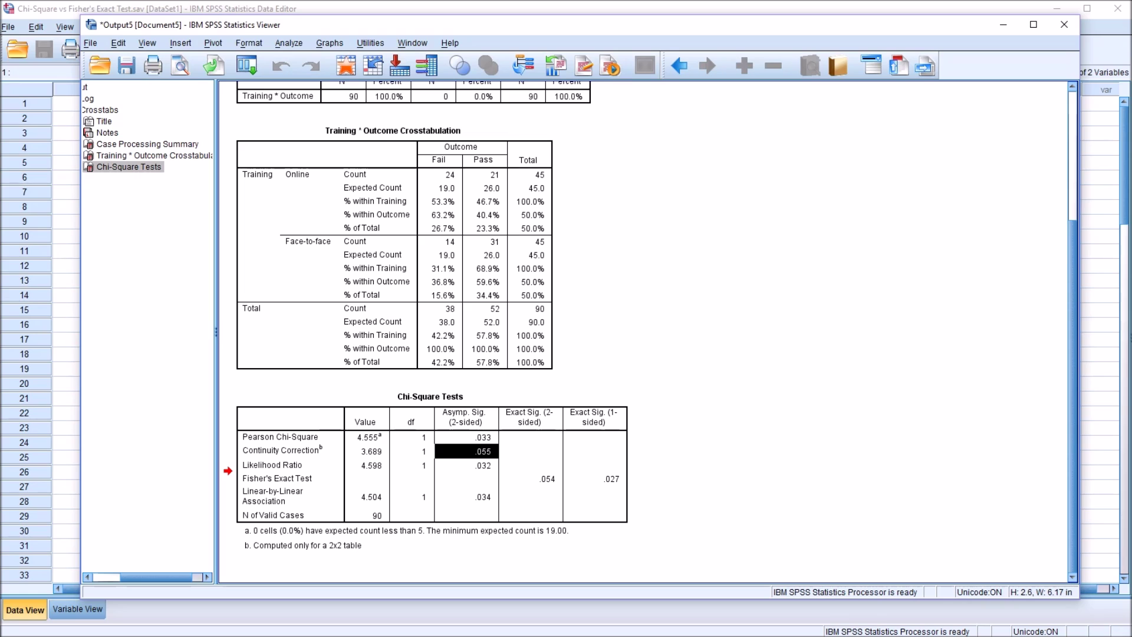
click(530, 479)
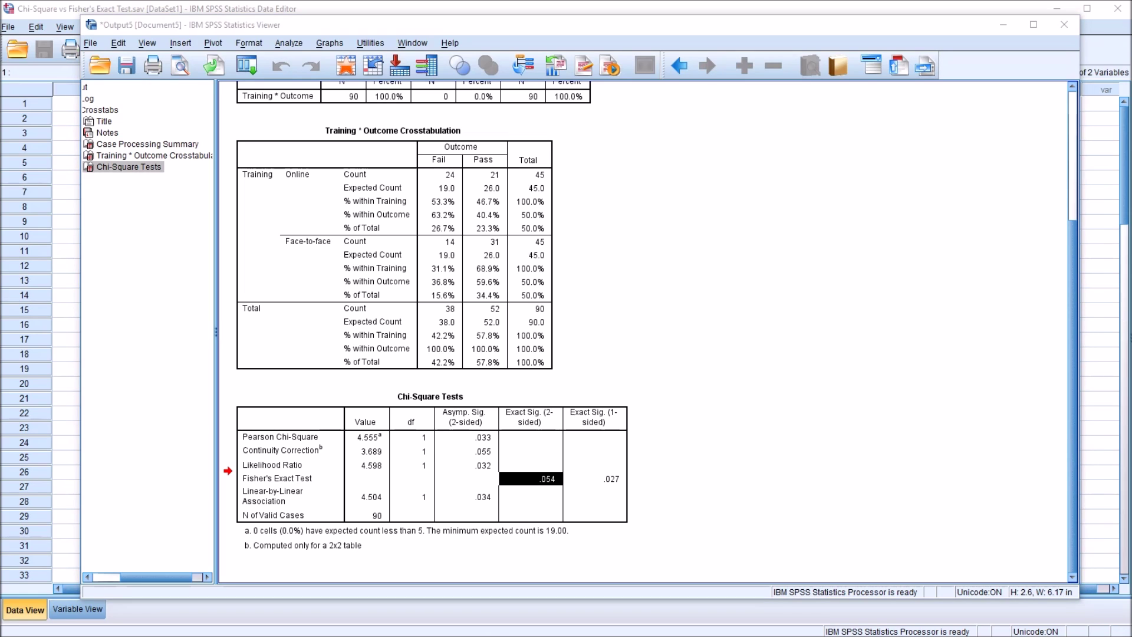
click(467, 437)
click(466, 452)
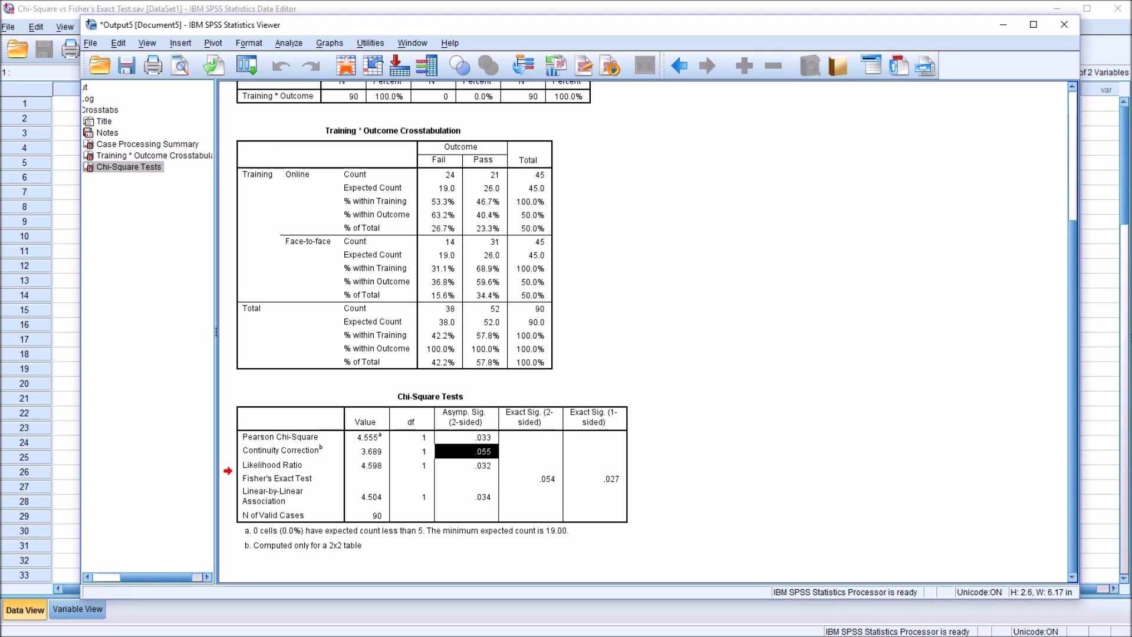
click(531, 479)
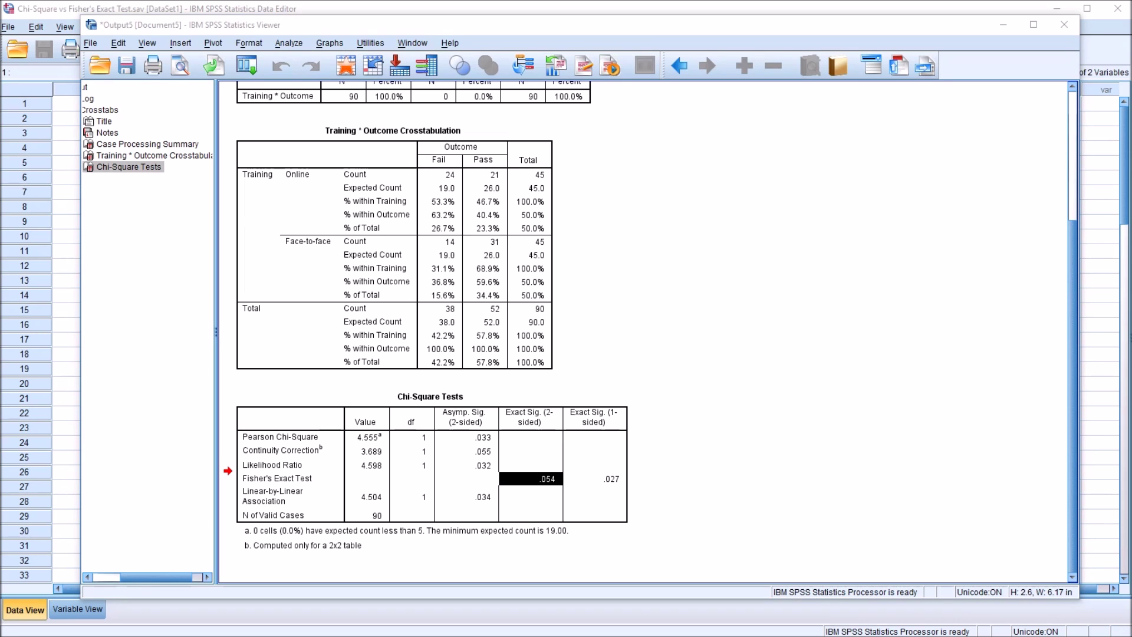
Step: Review the Pearson Chi-Square row and its two-sided asymptotic significance in the Chi-Square Tests table
click(472, 452)
click(472, 438)
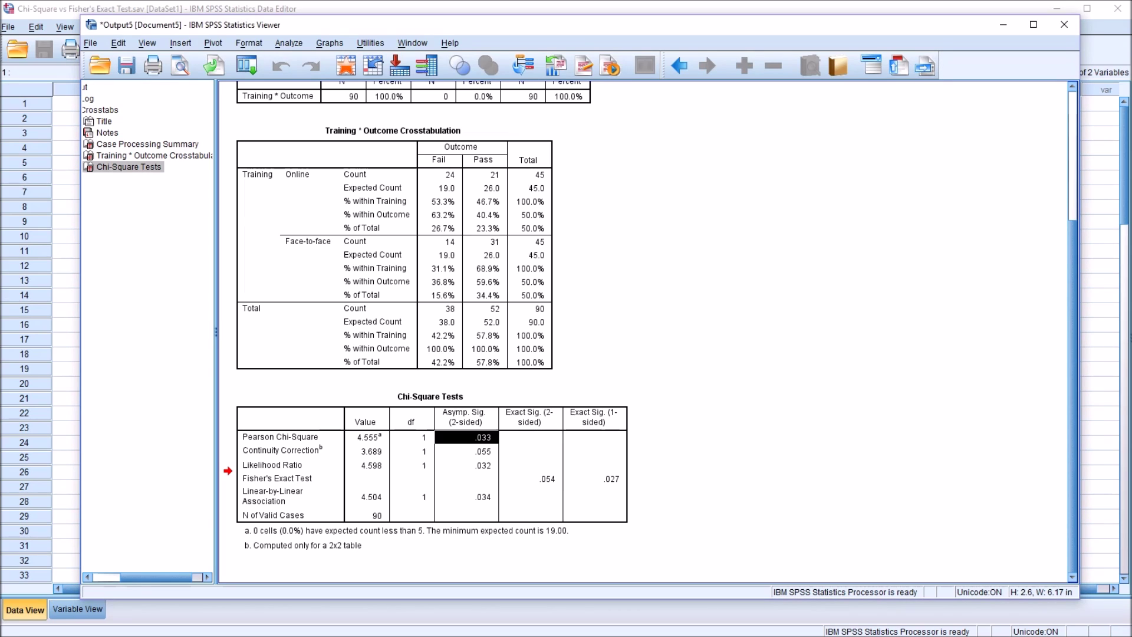
click(531, 479)
click(290, 437)
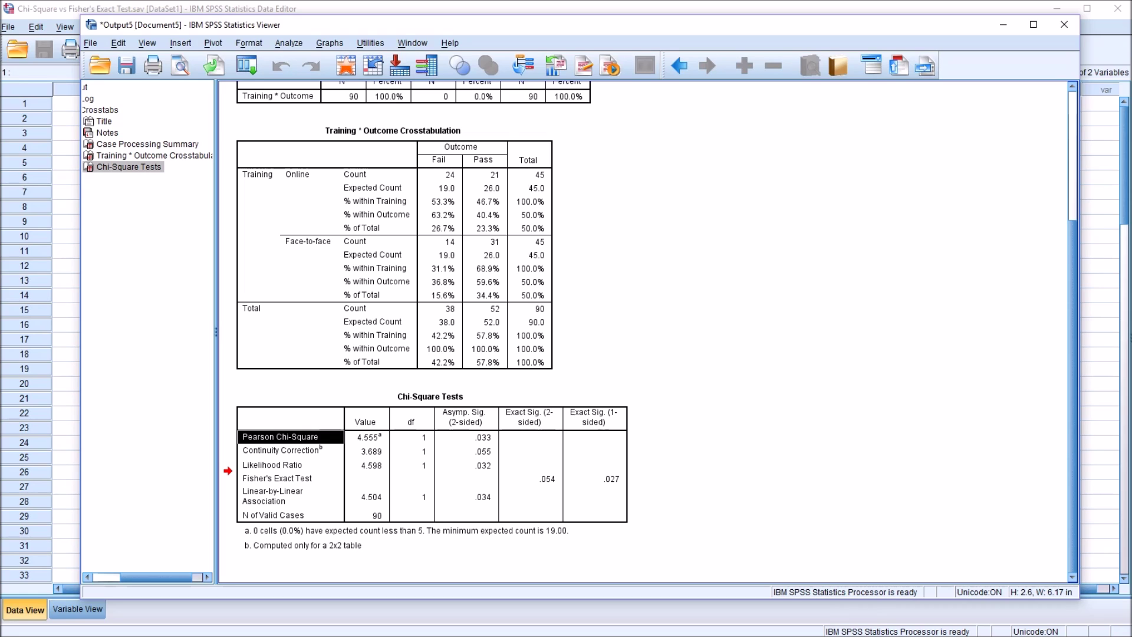
click(467, 438)
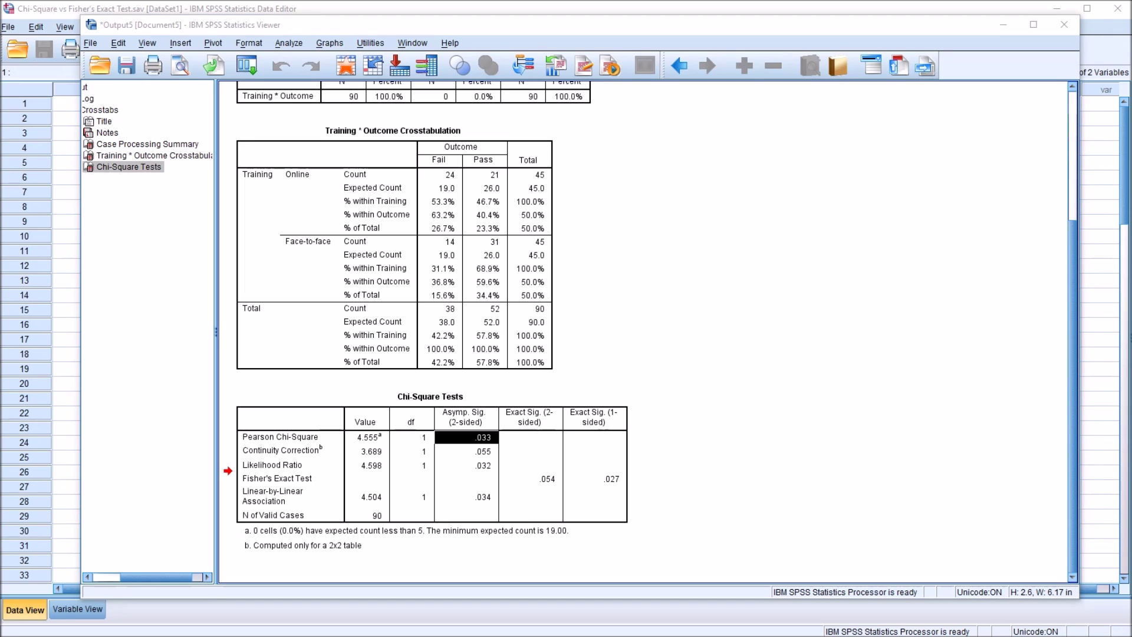
click(281, 437)
click(467, 438)
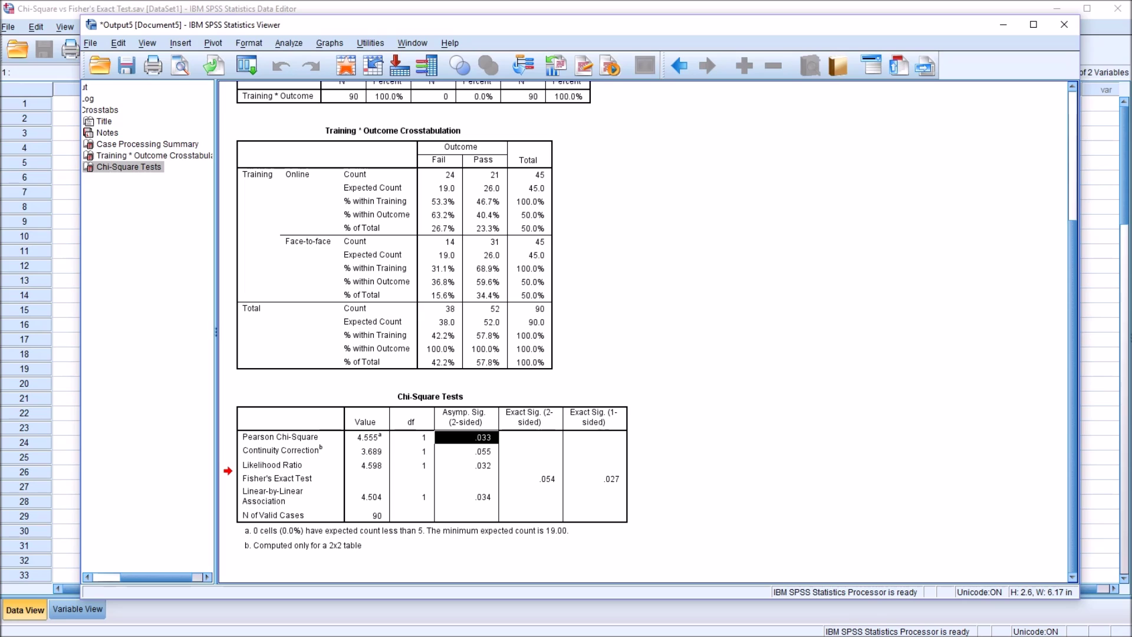
Step: Check the two-sided exact significance of Fisher's Exact Test and the two-sided asymptotic significance of the Continuity Correction
click(531, 479)
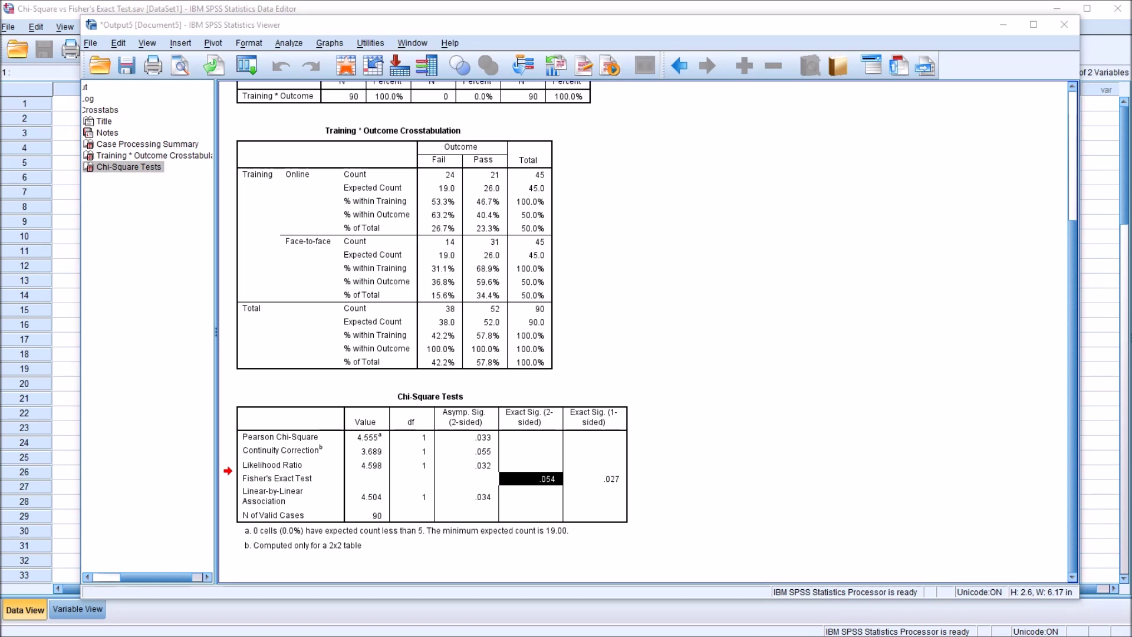
click(466, 451)
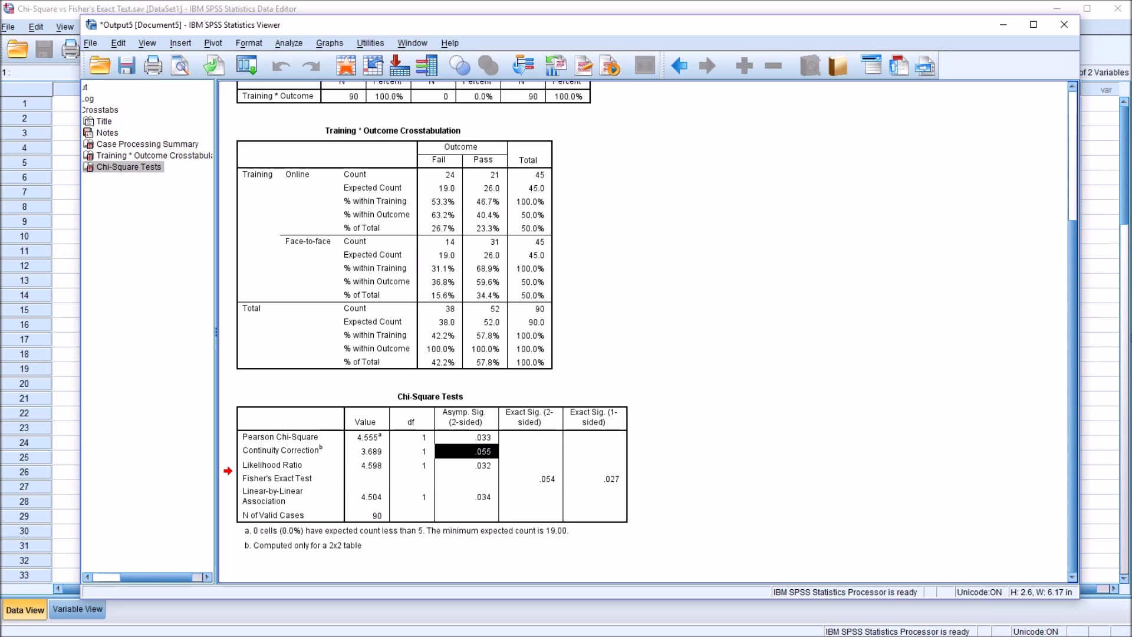
click(336, 450)
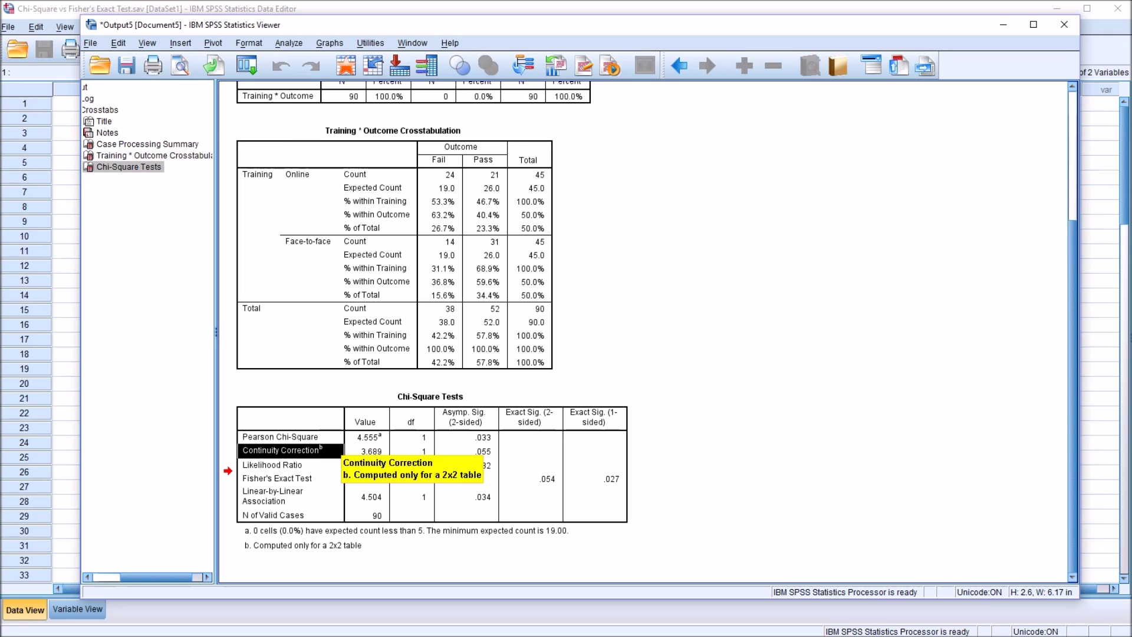
click(466, 451)
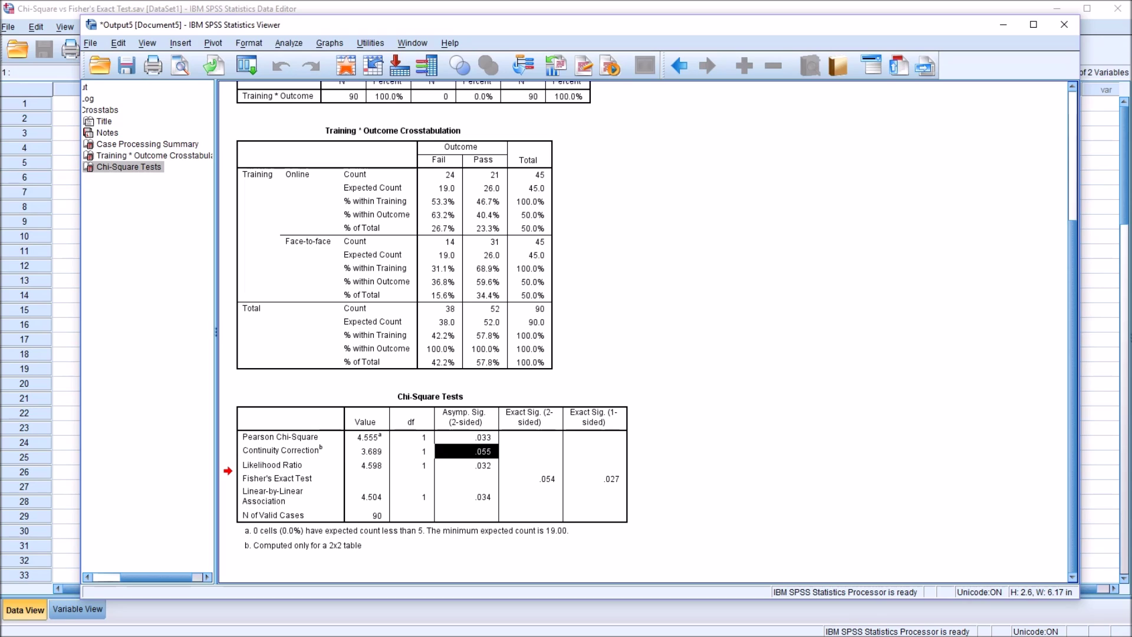
Step: Compare the Pearson Chi-Square's two-sided asymptotic significance with the two-sided exact significance of Fisher's Exact Test
click(467, 438)
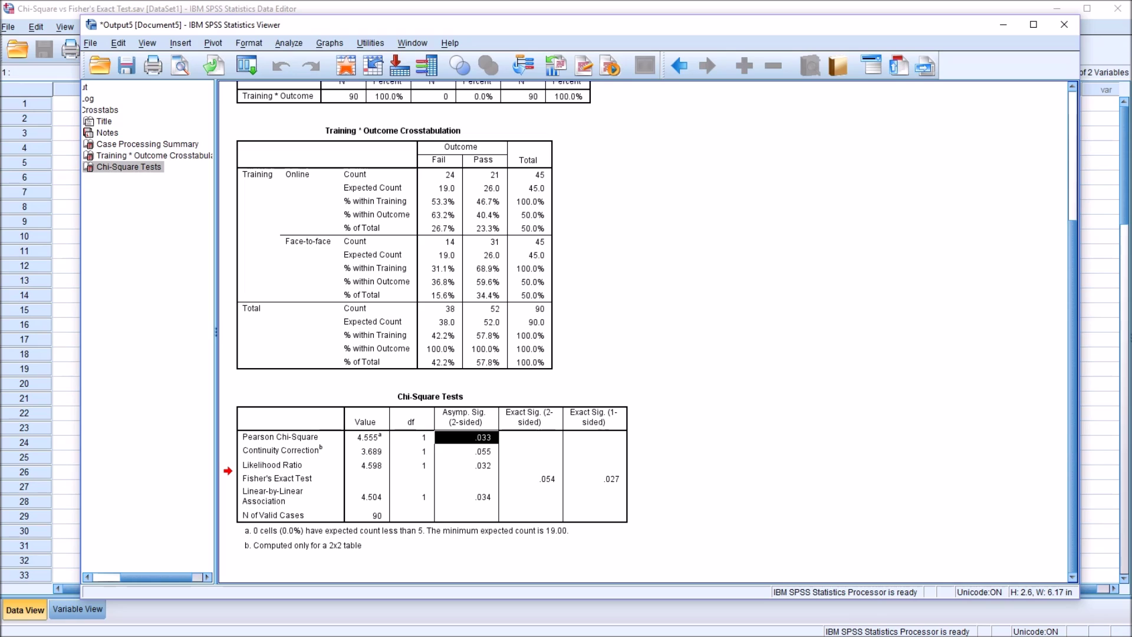
click(531, 479)
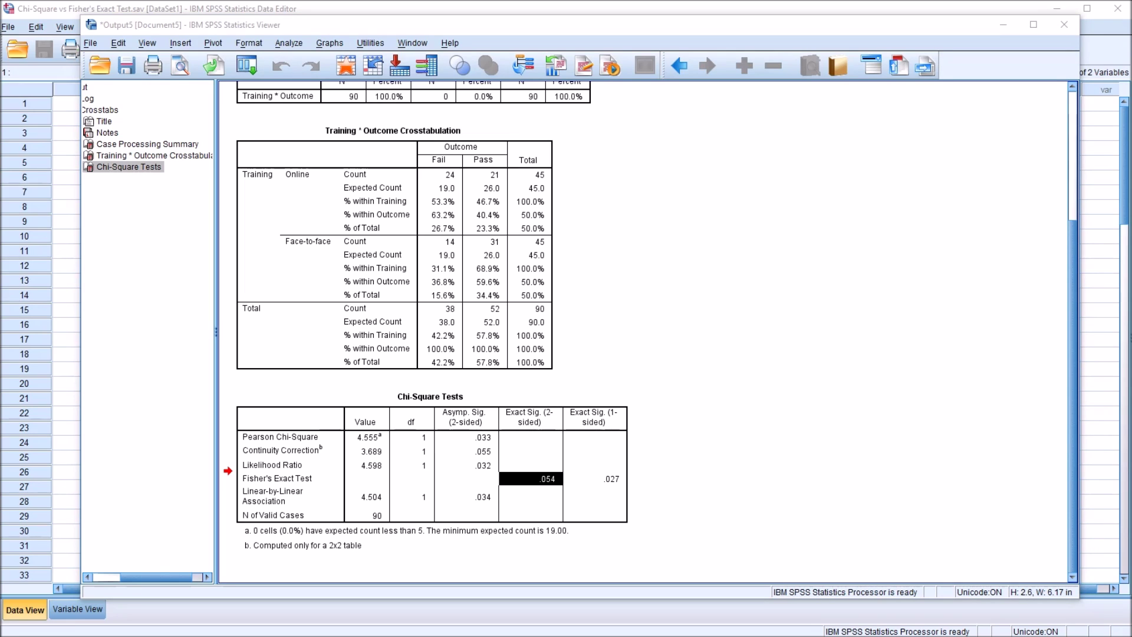
click(467, 438)
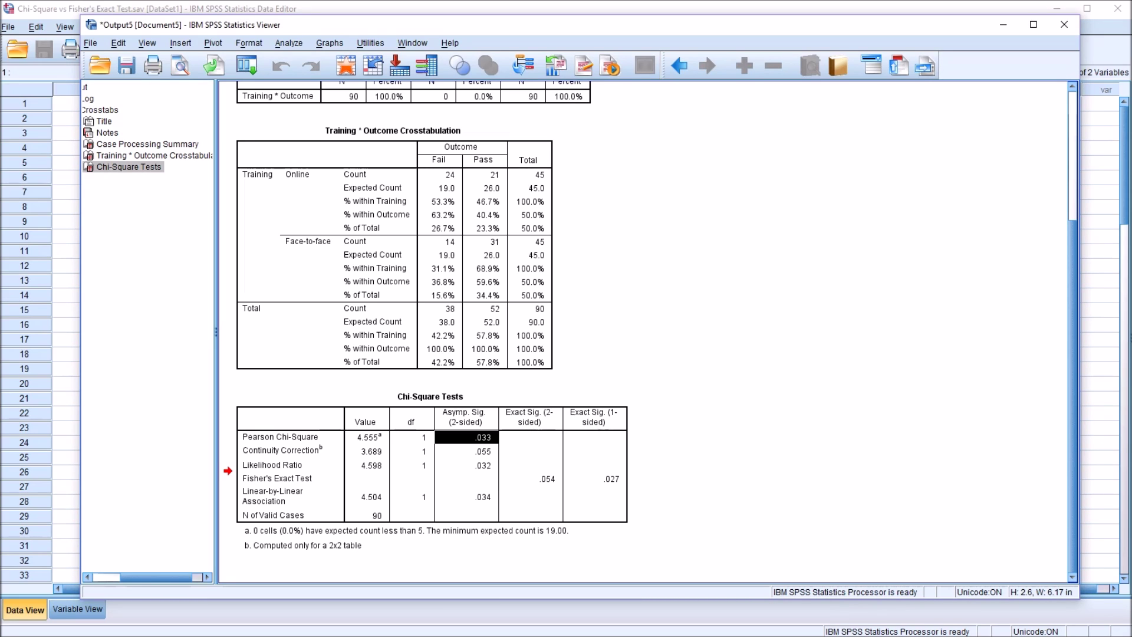
click(530, 479)
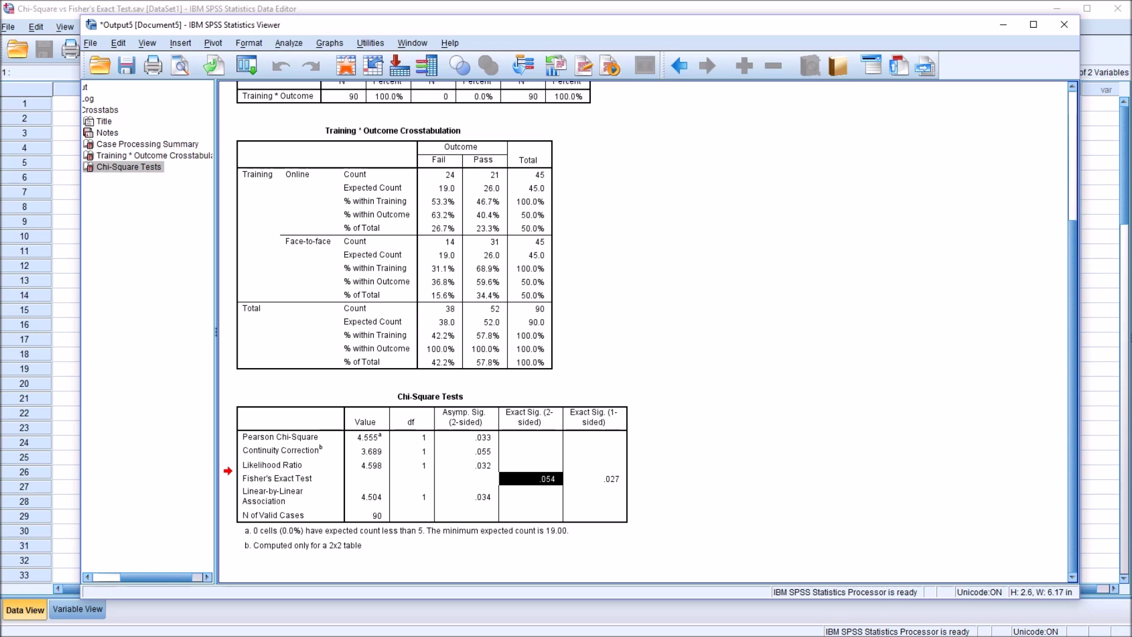